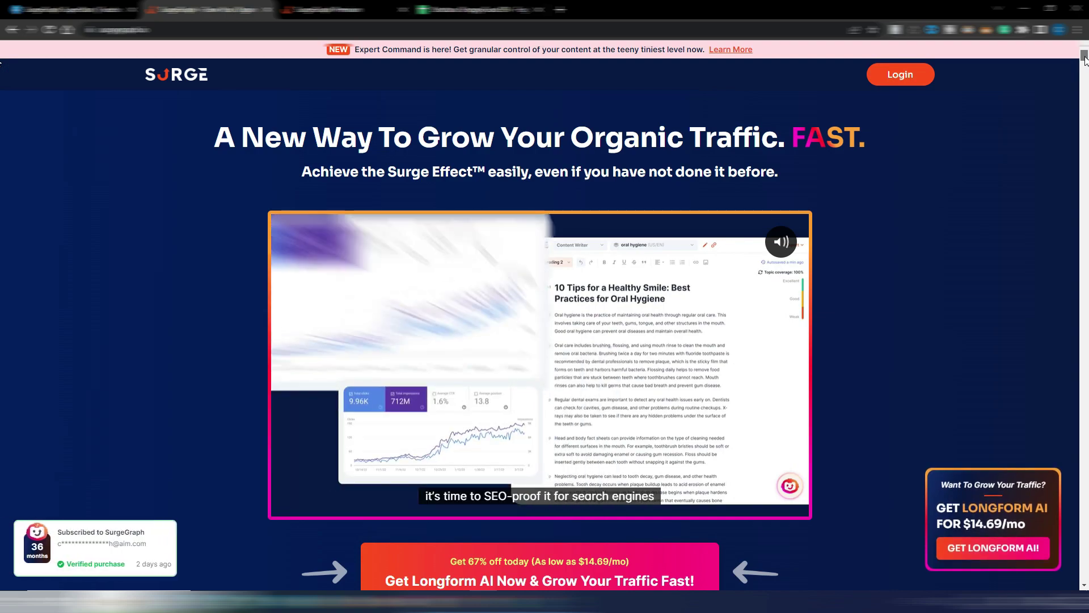
Look through the SurgeGraph landing page and return to its beginning
left_click_drag(1084, 60, 1085, 83)
scroll(1, 86, "down", 10)
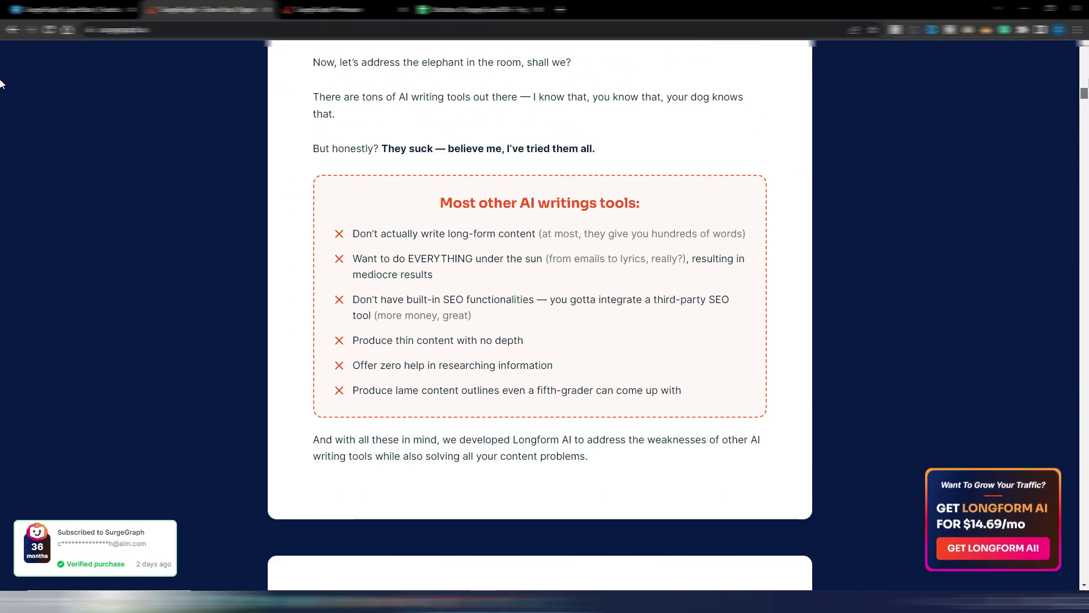
key("Home")
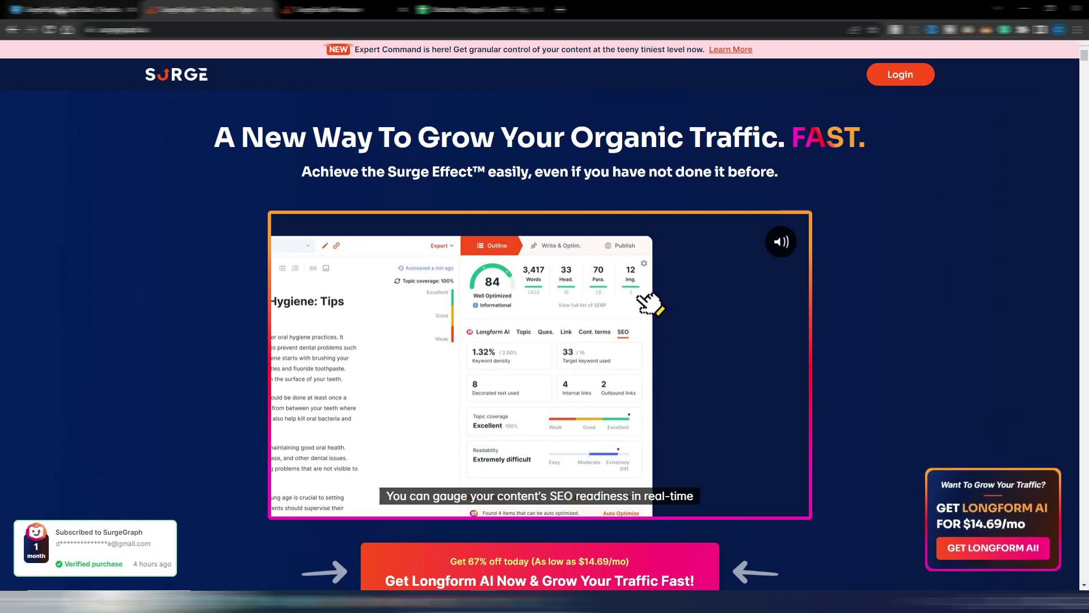
Switch to the SurgeGraph SuperStars Facebook group and read the full Pepper 1.0 round-up post, including Expert Command and the content quality updates
key("ctrl+shift+Tab")
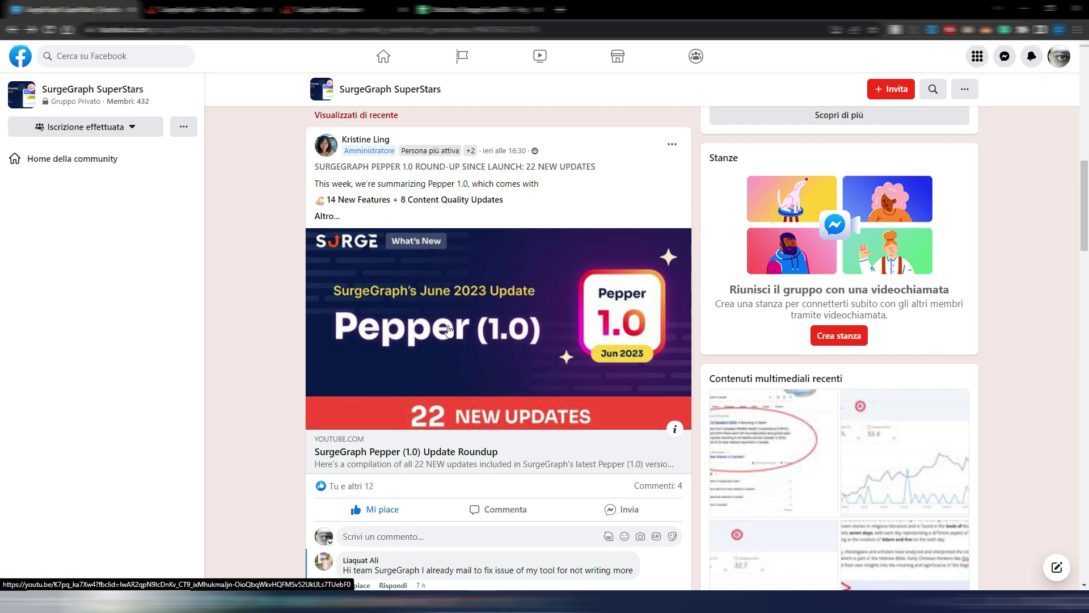
left_click(327, 215)
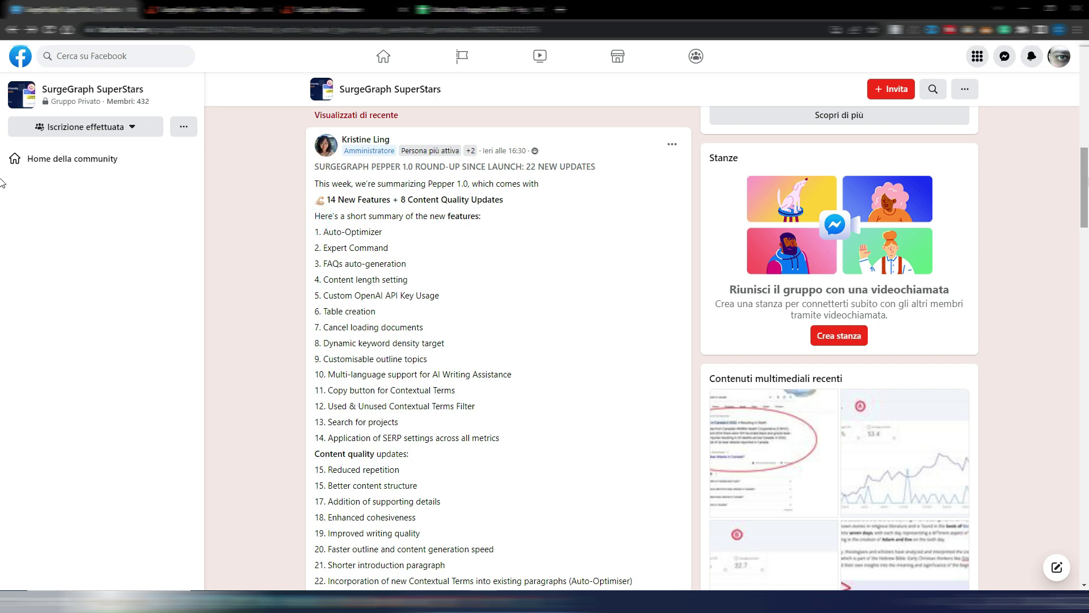
scroll(1080, 186, "down", 1)
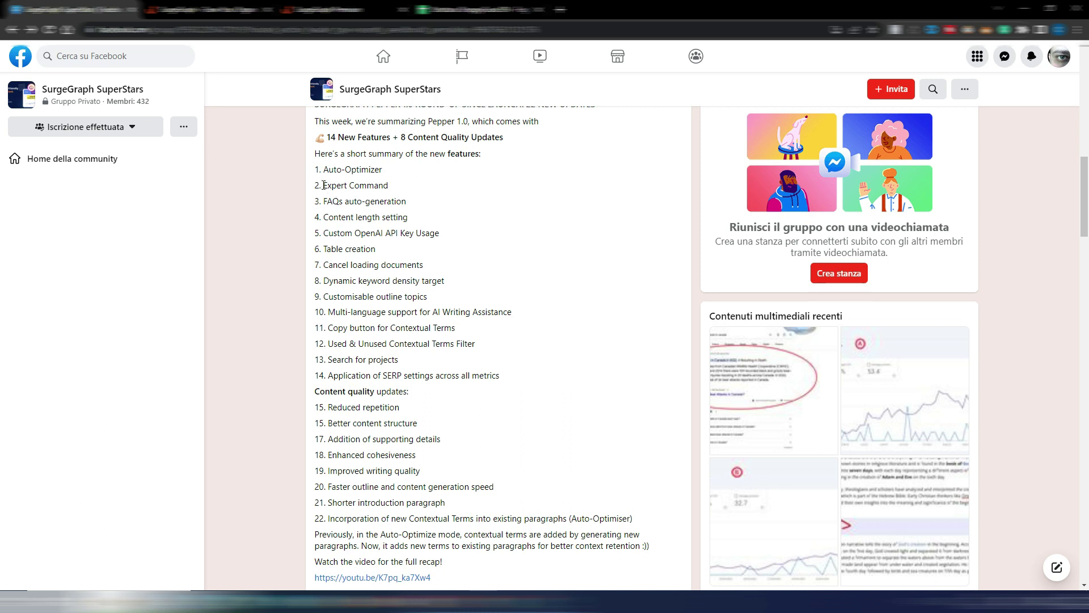
left_click_drag(323, 184, 389, 188)
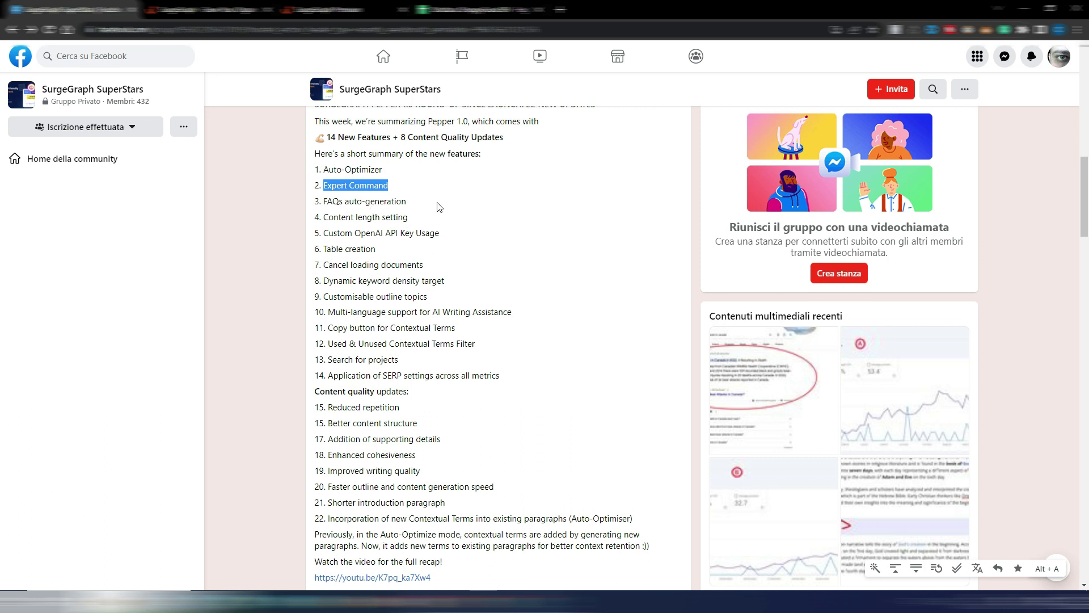
left_click(348, 219)
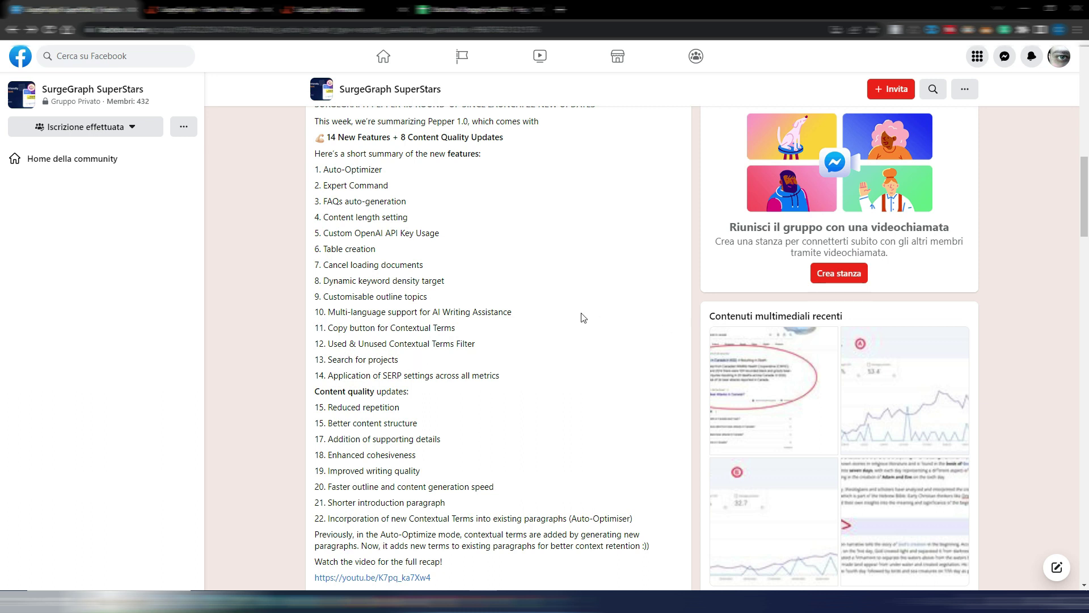
scroll(602, 318, "down", 1)
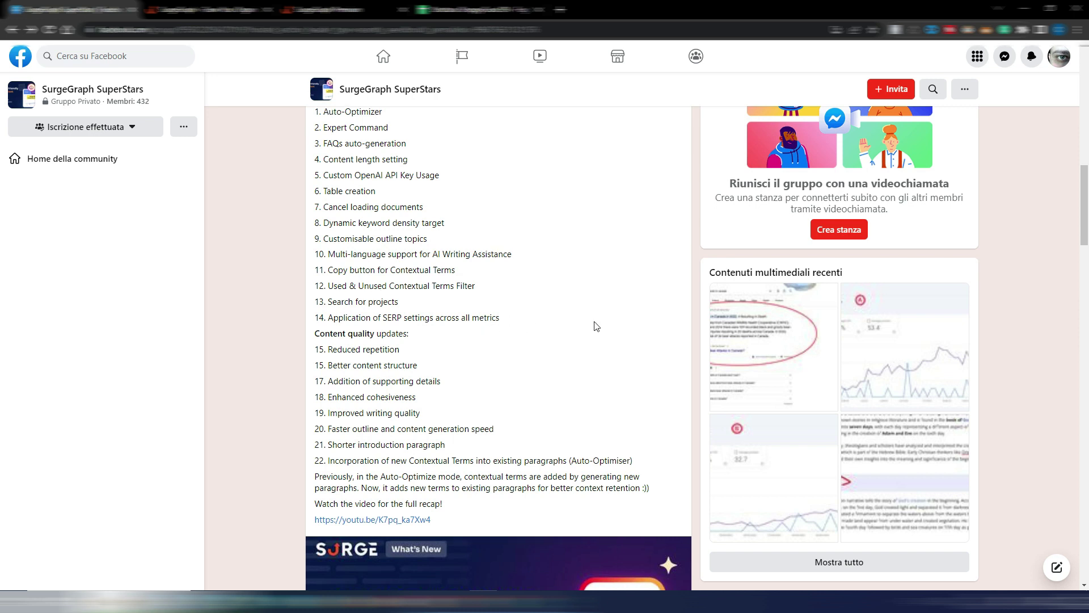
scroll(594, 323, "down", 1)
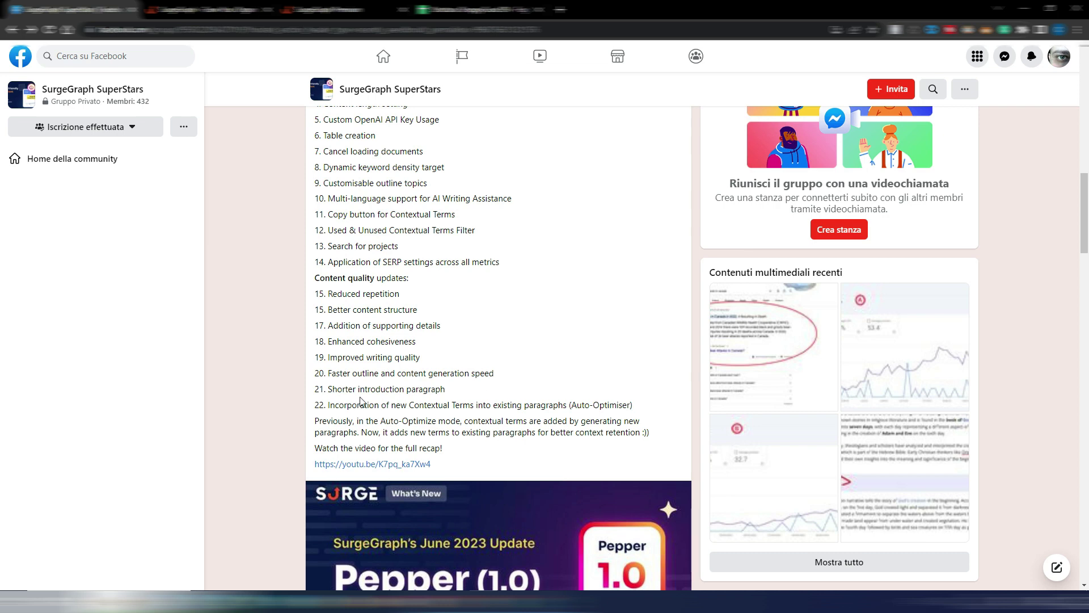
left_click_drag(446, 389, 328, 389)
left_click(272, 396)
scroll(524, 414, "up", 3)
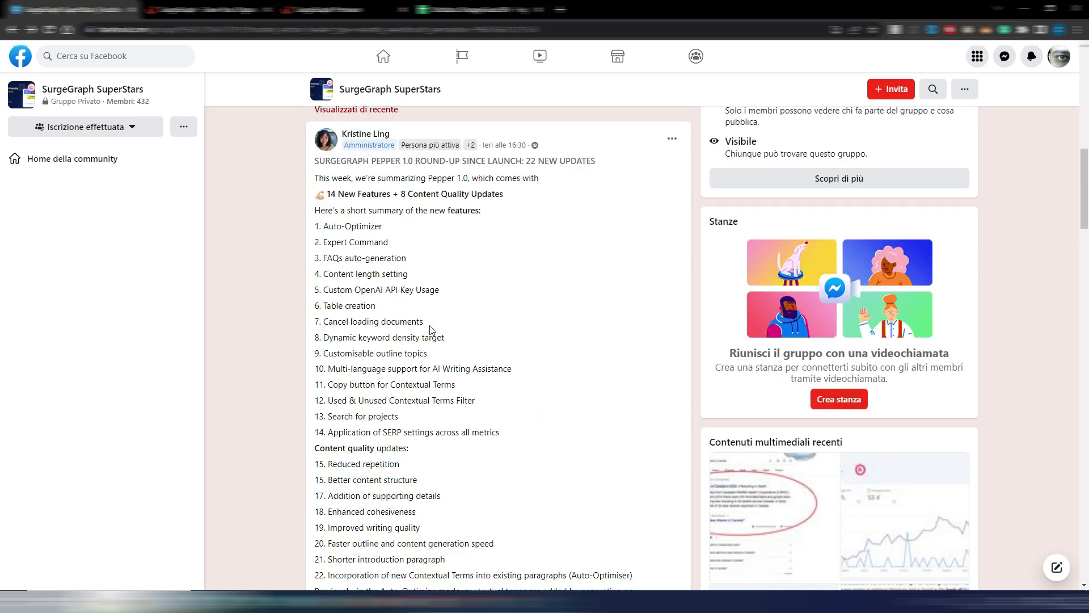
Return to the SurgeGraph website and view the subscription plan prices
left_click(208, 9)
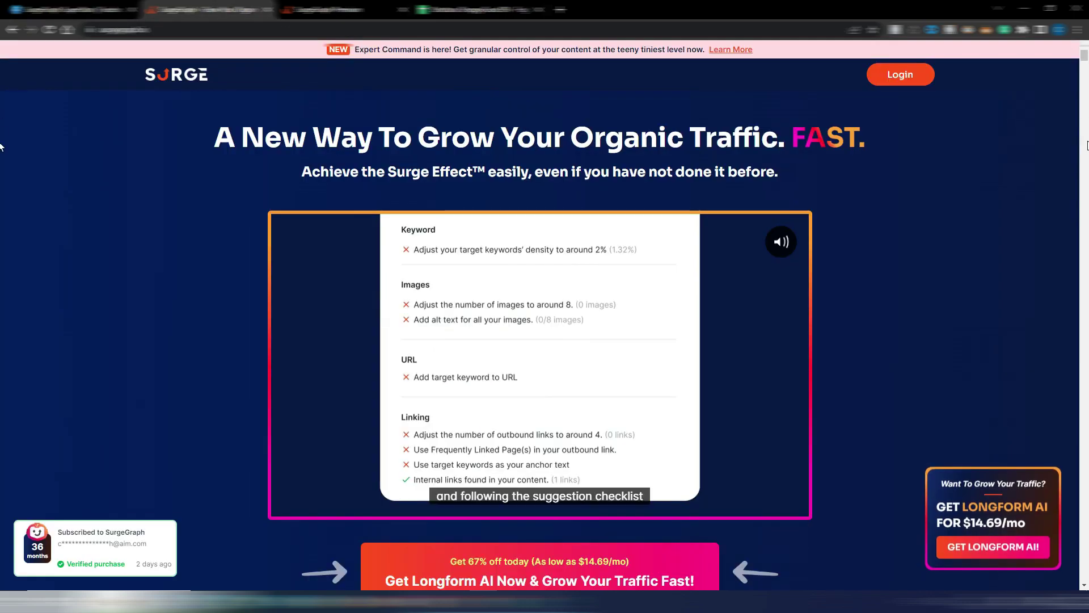
left_click_drag(1084, 68, 1080, 467)
scroll(1080, 467, "down", 6)
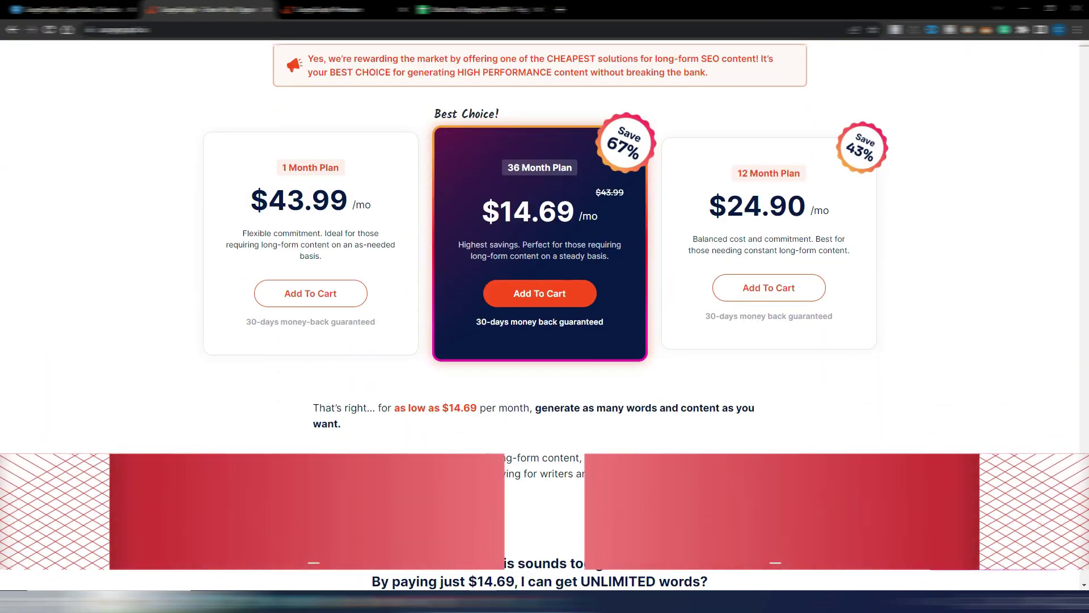
scroll(974, 451, "up", 2)
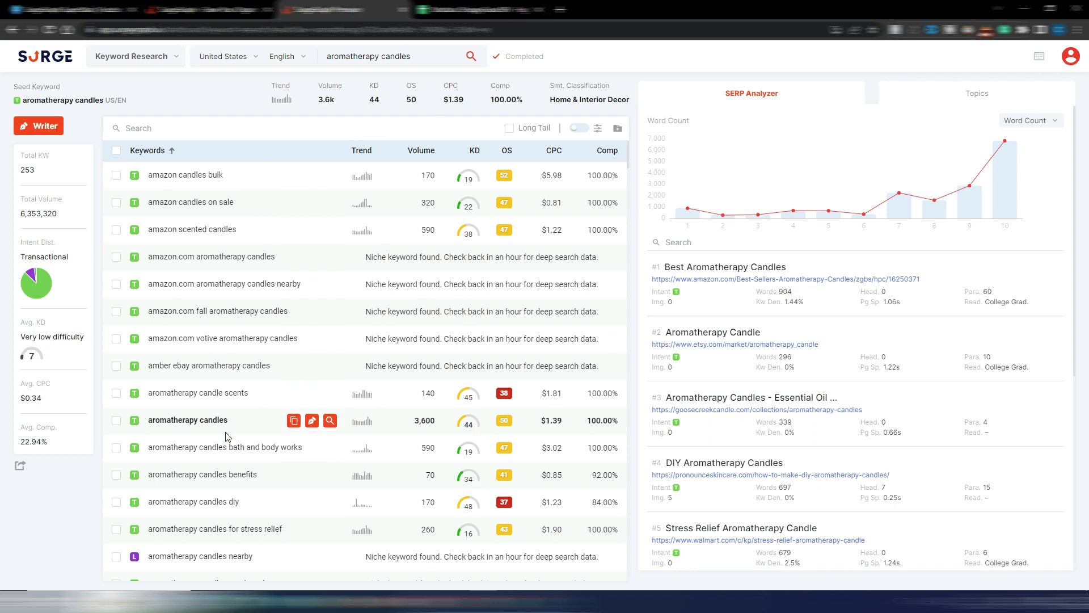
Start a Content Writer document for the keyword "aromatherapy candles benefits" from the keyword list and open its outline
mouse_move(305, 367)
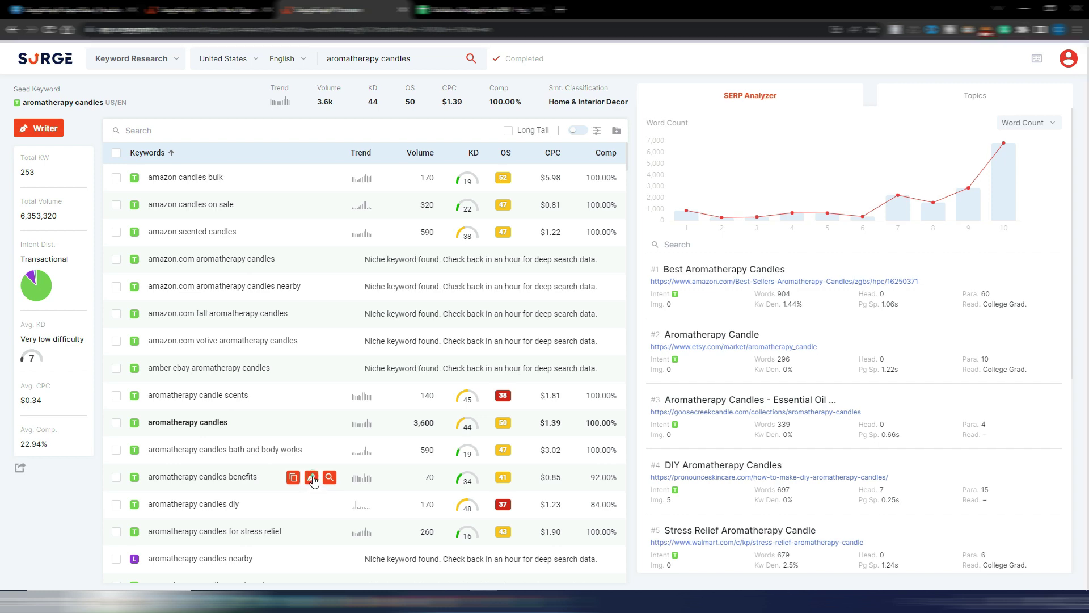
left_click(312, 476)
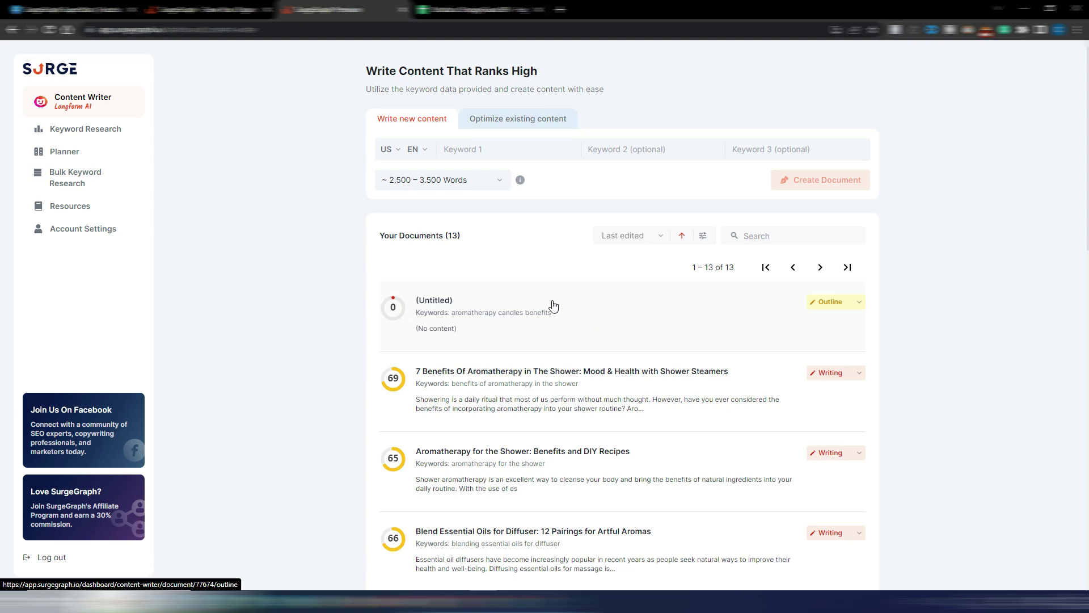
left_click(456, 309)
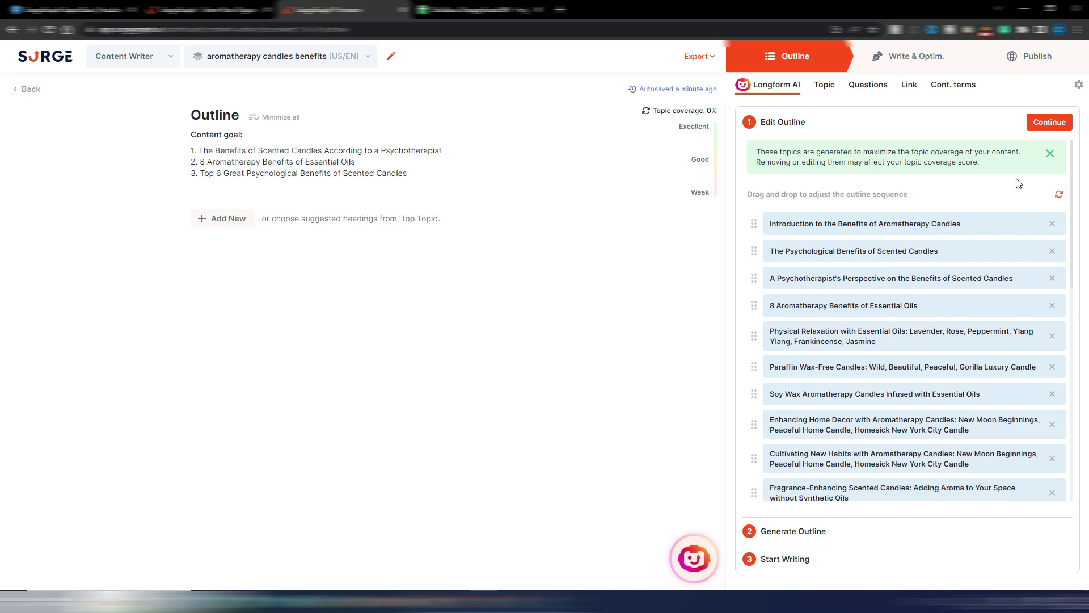
Examine the outline topics generated by Longform AI and the additional topics that can be added
scroll(914, 266, "down", 6)
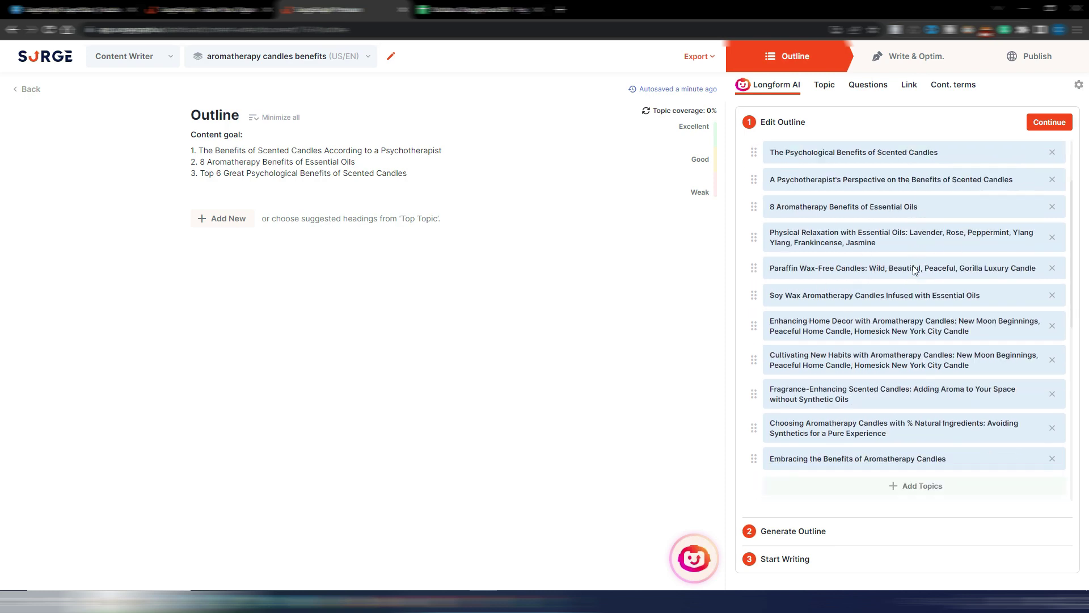
scroll(913, 272, "up", 4)
scroll(914, 277, "up", 3)
scroll(907, 318, "down", 5)
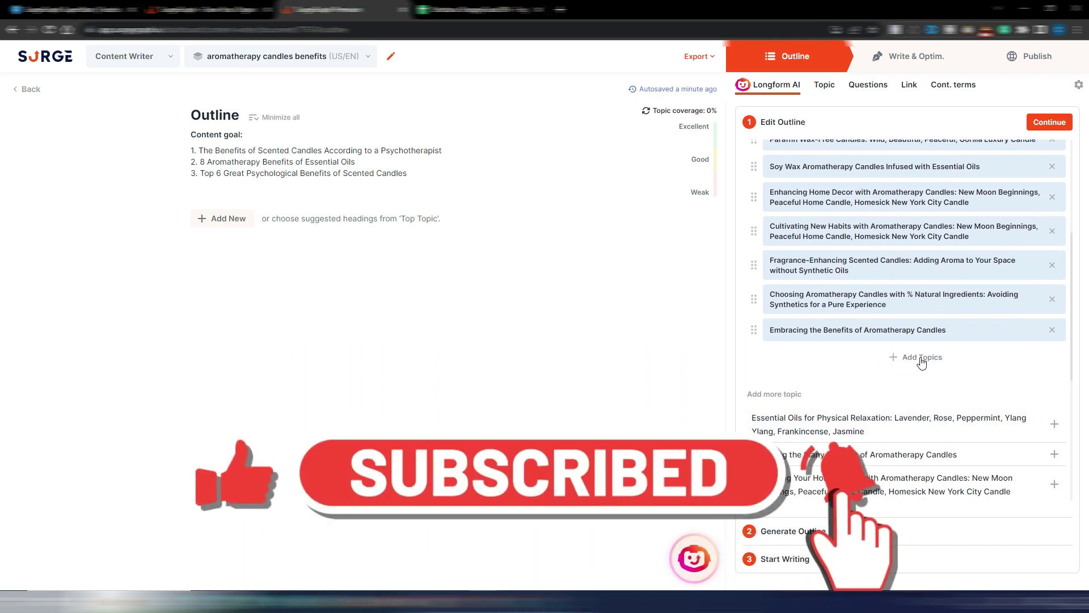
scroll(874, 335, "down", 4)
scroll(862, 267, "down", 2)
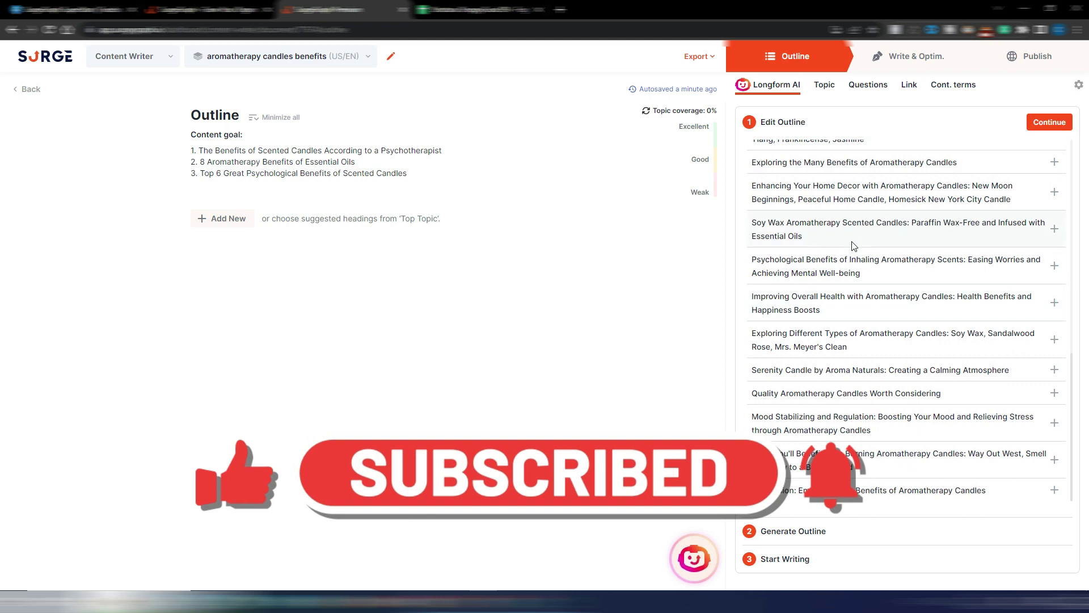
scroll(868, 324, "up", 6)
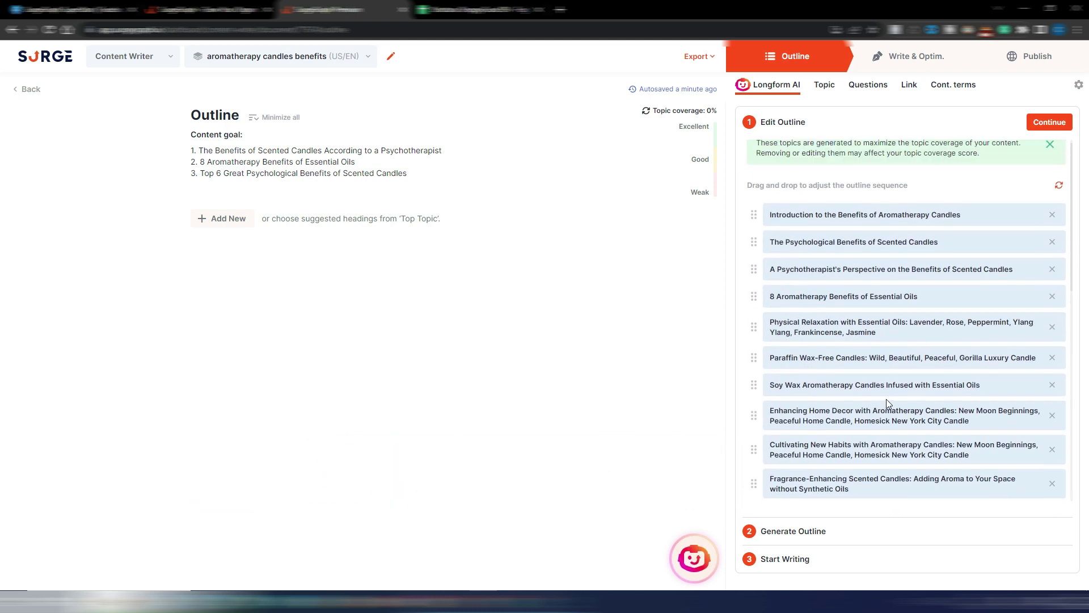
left_click(1059, 196)
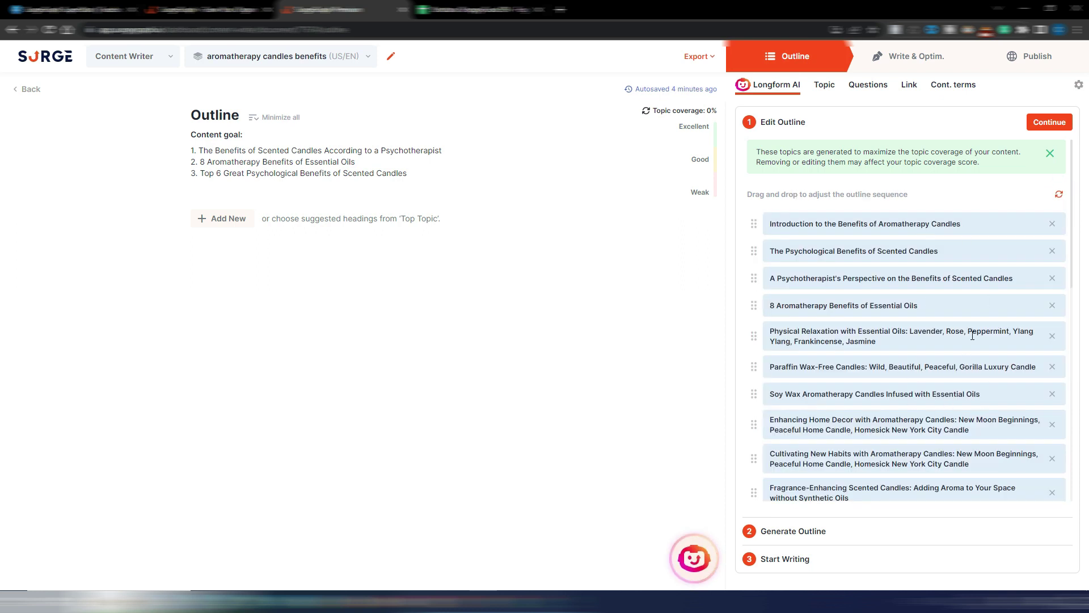
Accept the suggested topics, set the target content length to 1,500–2,500 words and generate the outline
left_click(1048, 122)
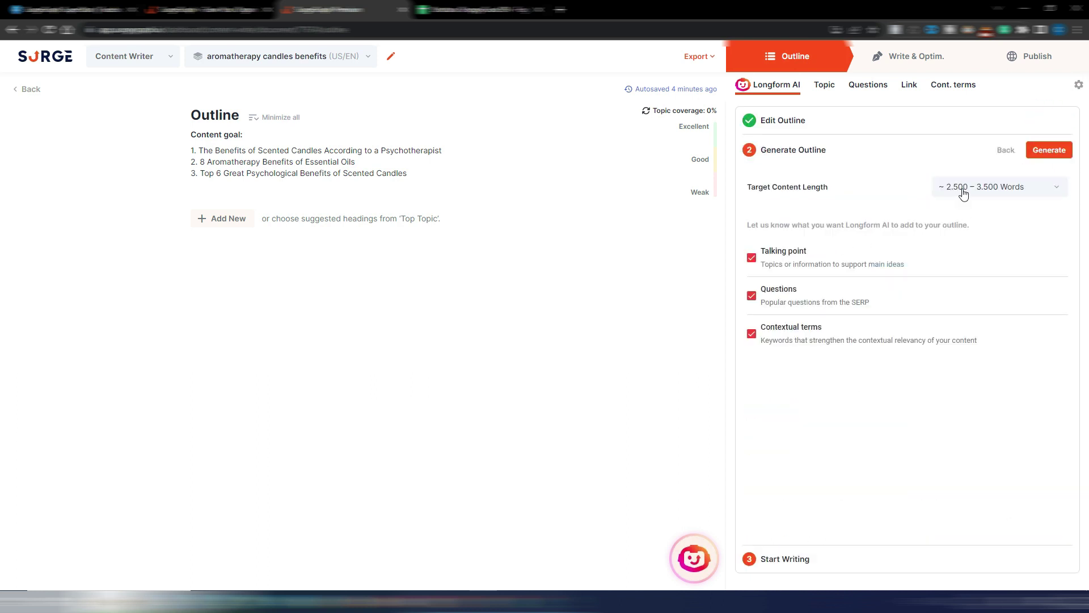
left_click(997, 187)
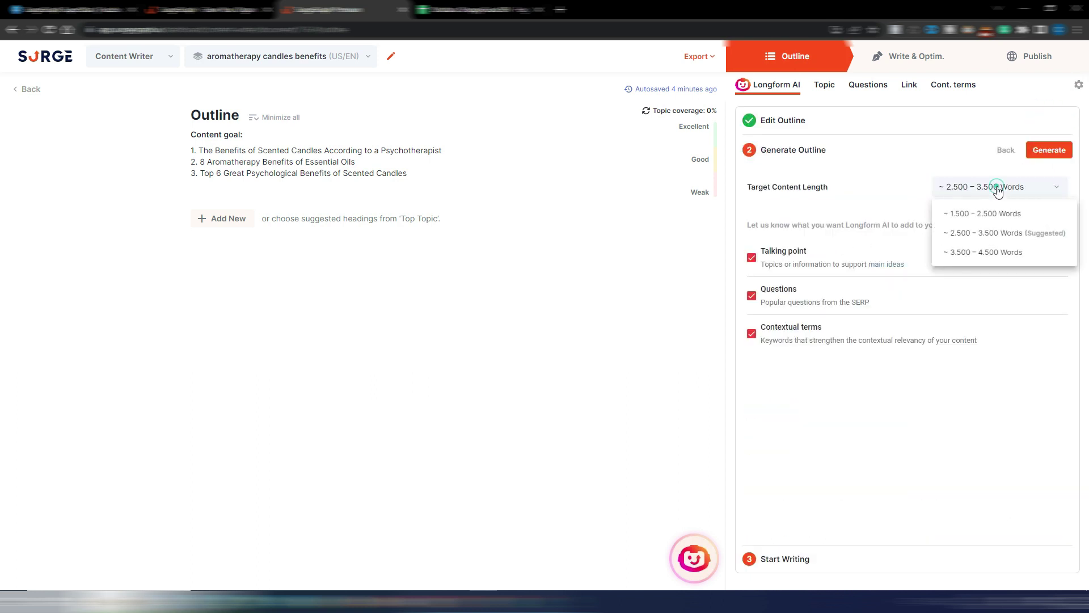
left_click(997, 217)
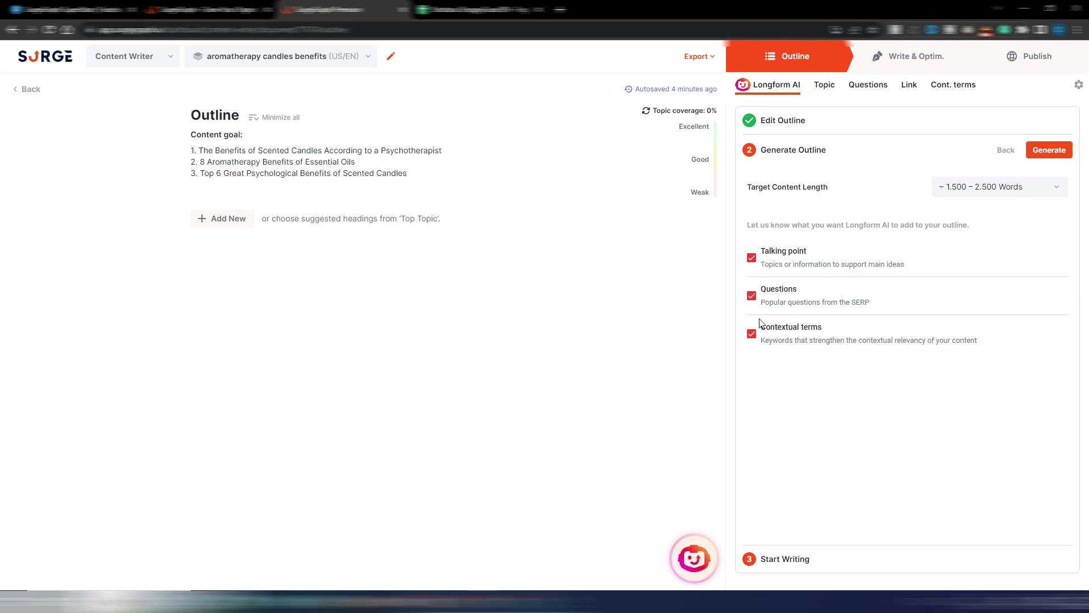
left_click(1049, 150)
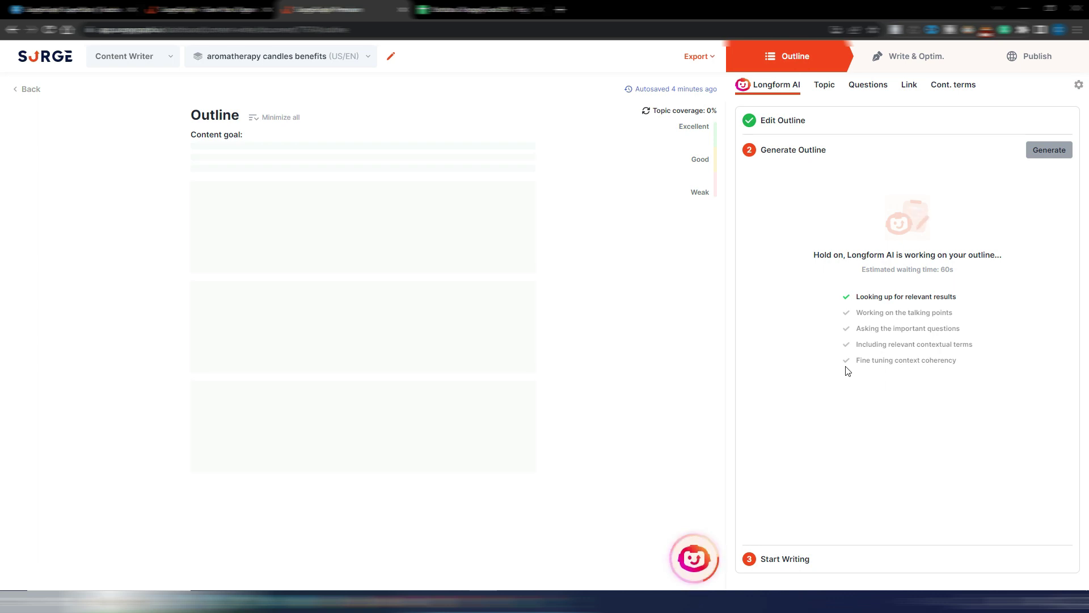
Review the generated outline's headings, talking points, questions and contextual terms
scroll(650, 214, "down", 8)
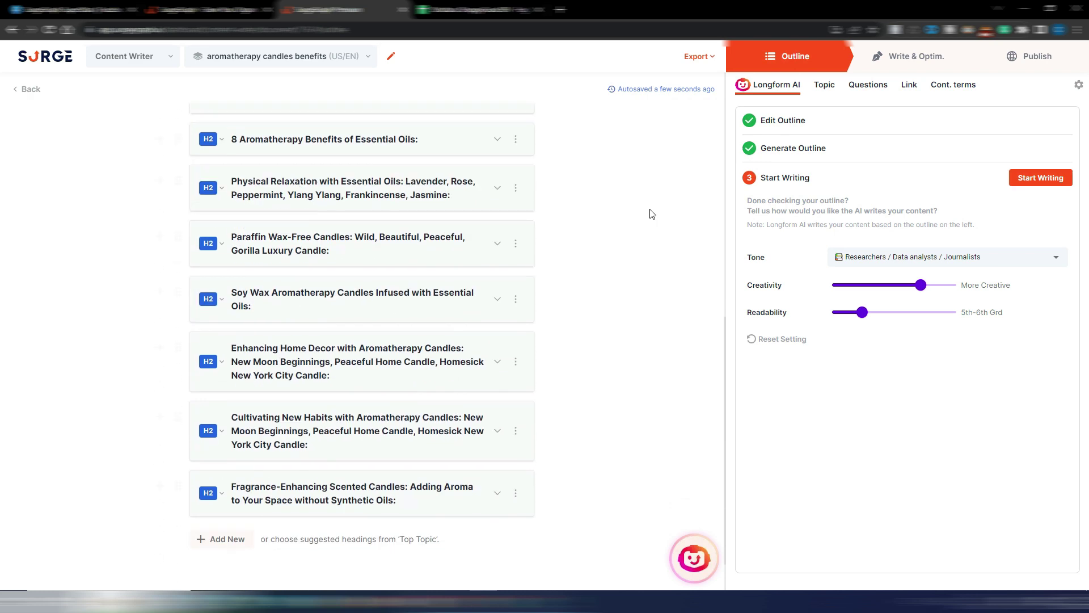
scroll(653, 214, "up", 5)
scroll(652, 214, "up", 4)
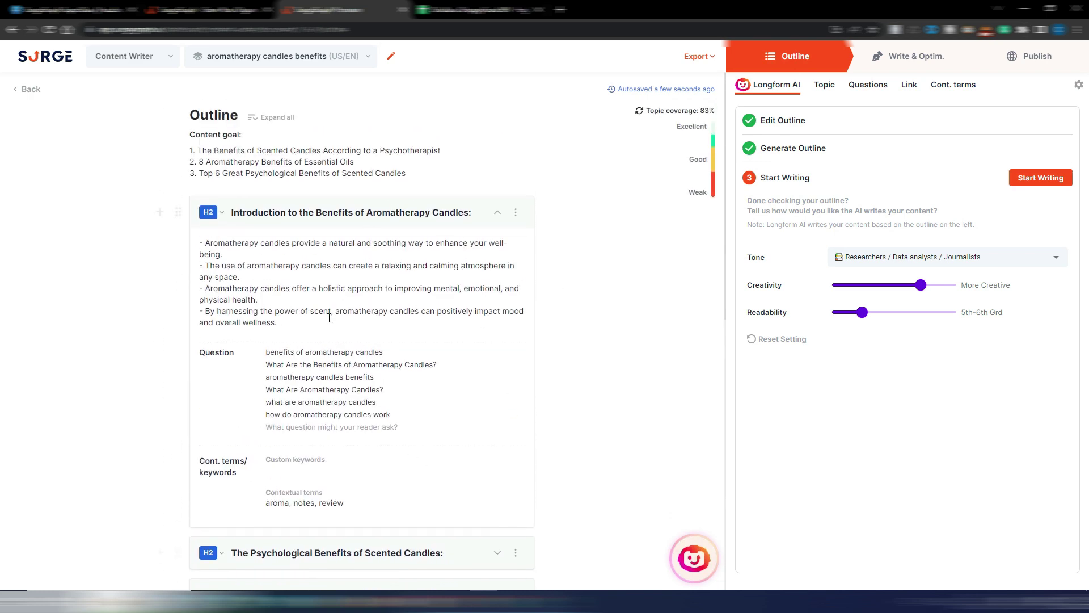
scroll(329, 318, "down", 7)
scroll(381, 340, "up", 7)
Check the creativity and tone settings, keeping the Researchers / Data analysts / Journalists tone, and have Longform AI write the article
left_click(922, 286)
left_click(936, 259)
left_click(984, 258)
left_click(1040, 180)
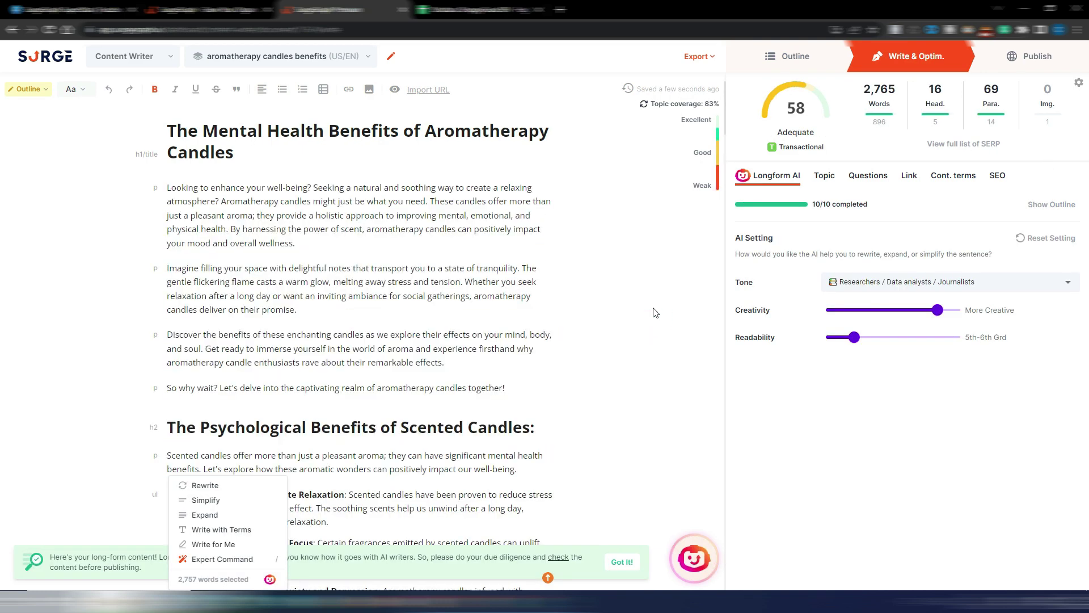
Deselect the generated article text and dismiss the due diligence notice
scroll(641, 346, "down", 1)
left_click(638, 353)
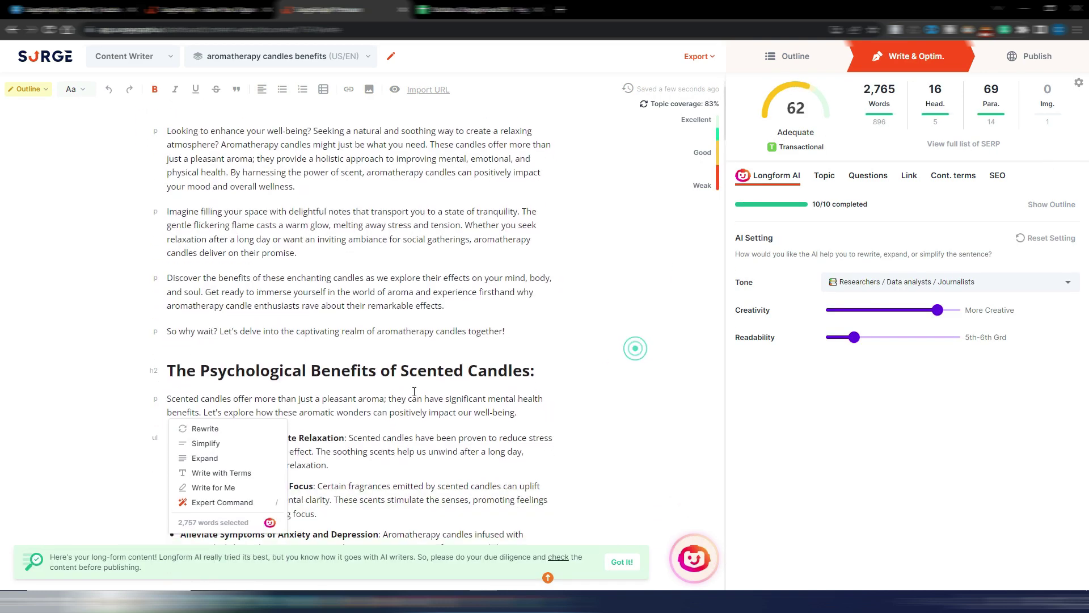
left_click(130, 410)
left_click(636, 417)
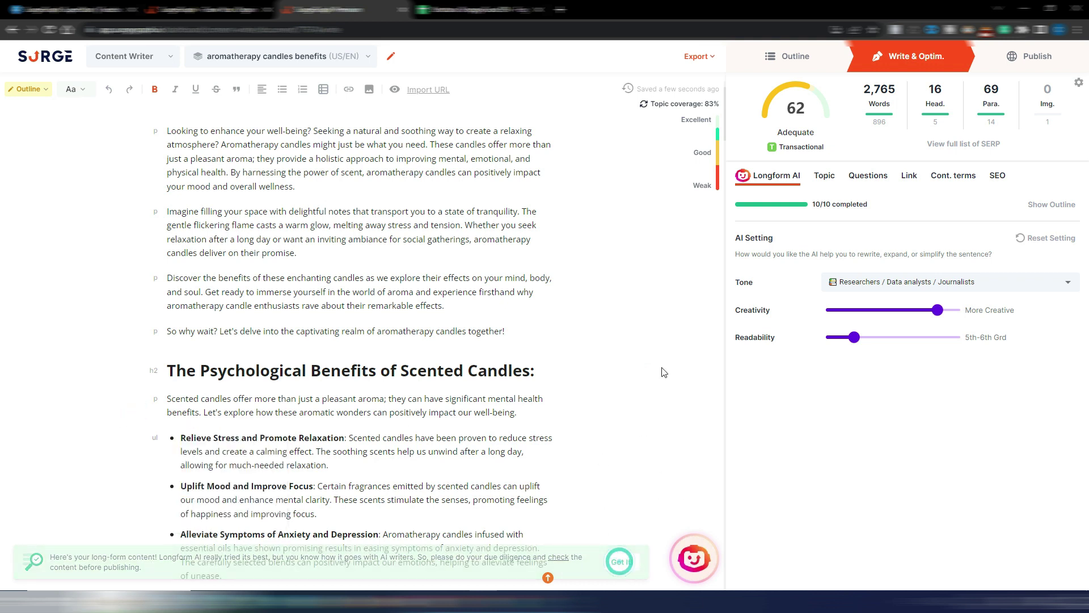
scroll(665, 372, "up", 1)
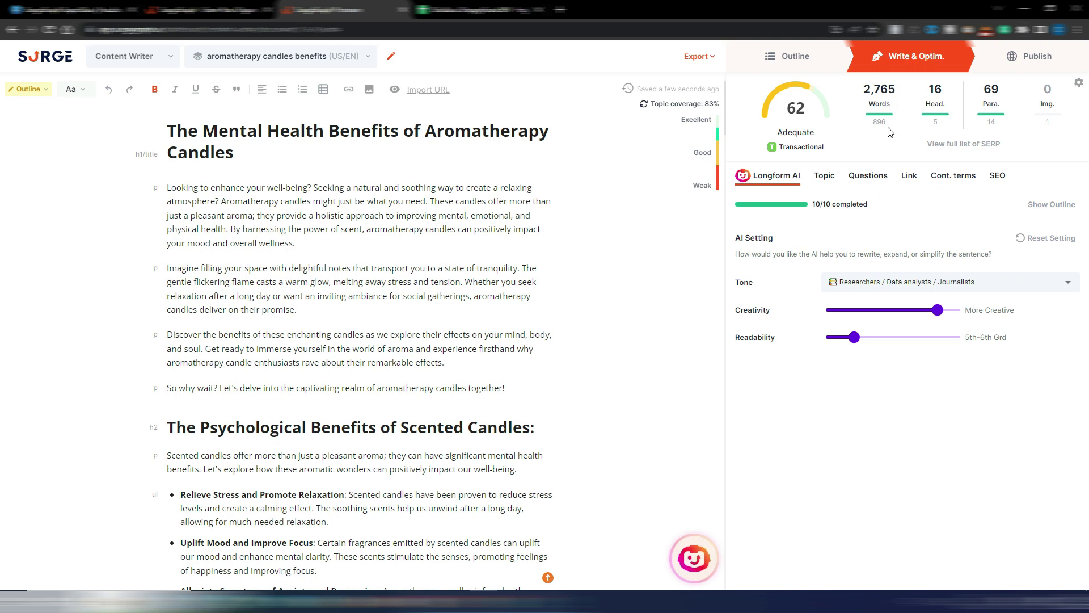
Review the article's score metrics, suggested topics and questions, and read the FAQs at its end
mouse_move(815, 119)
scroll(496, 361, "down", 4)
scroll(497, 360, "up", 4)
left_click(830, 178)
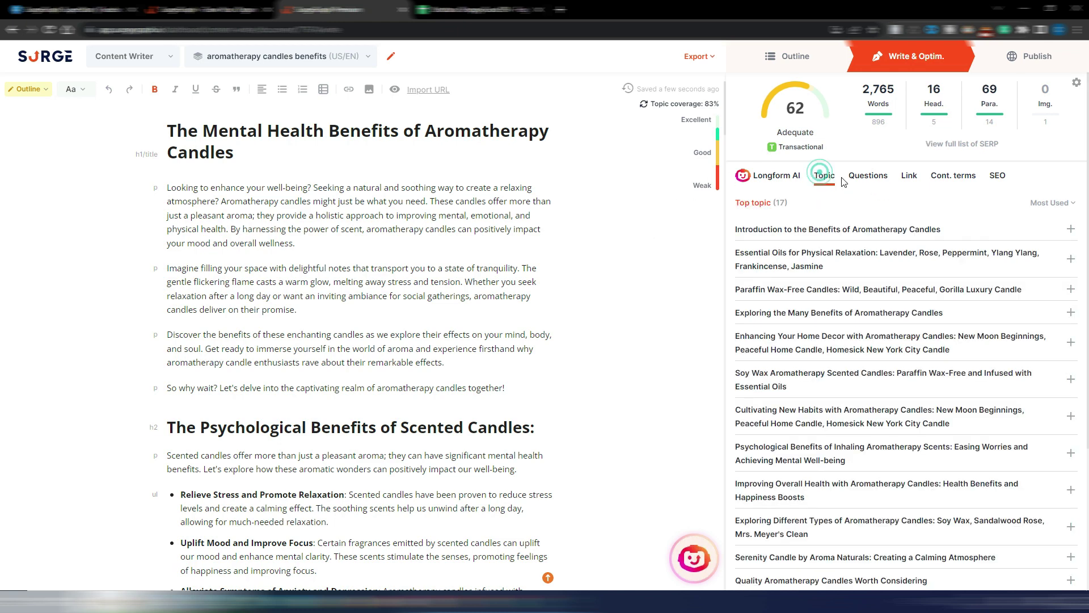
left_click(867, 176)
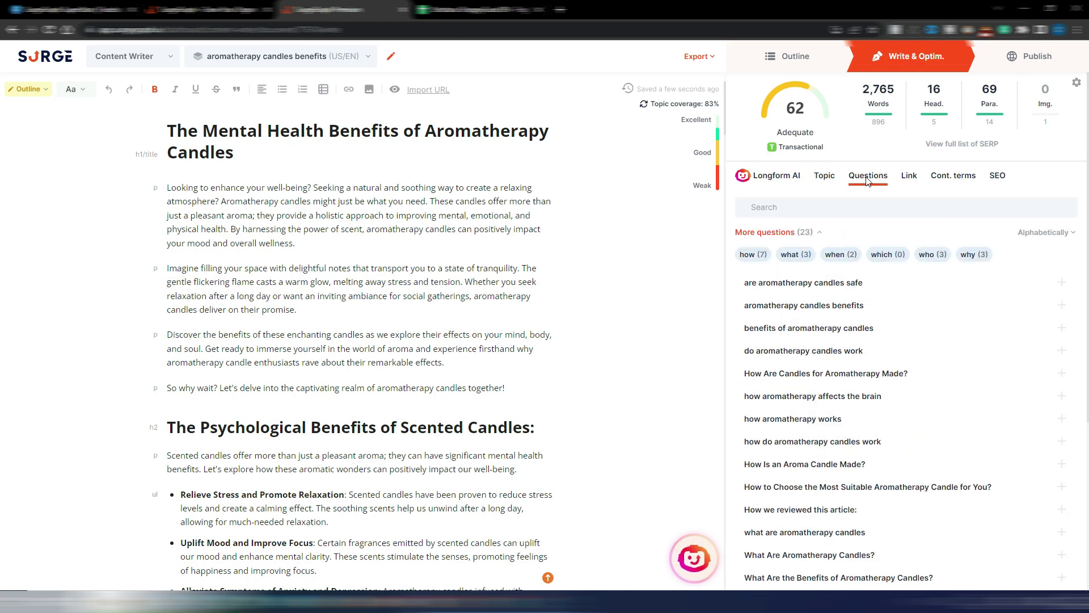
left_click_drag(724, 140, 729, 558)
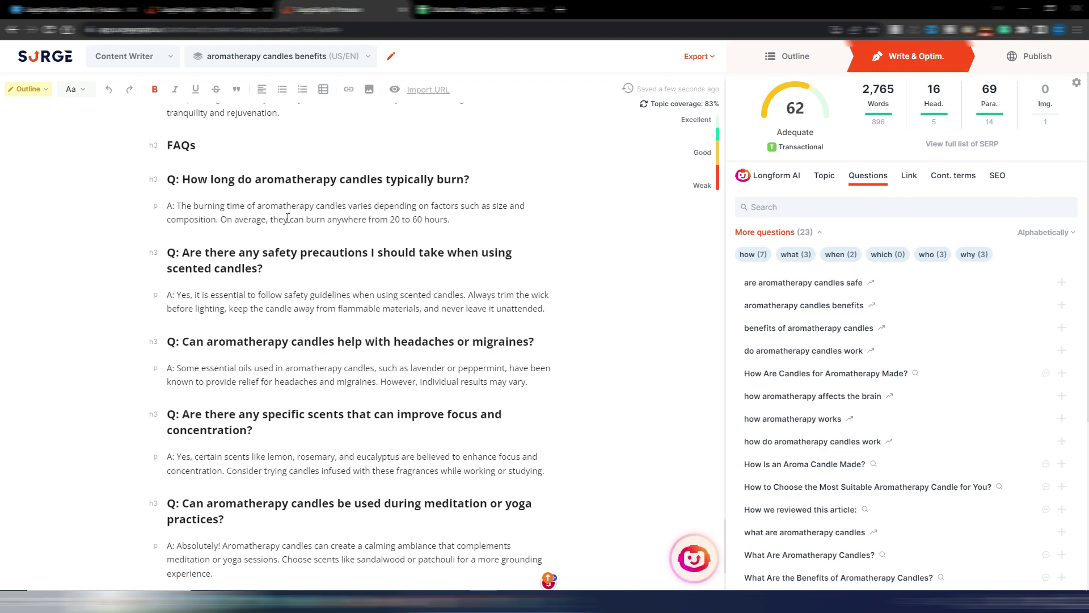
scroll(366, 397, "down", 3)
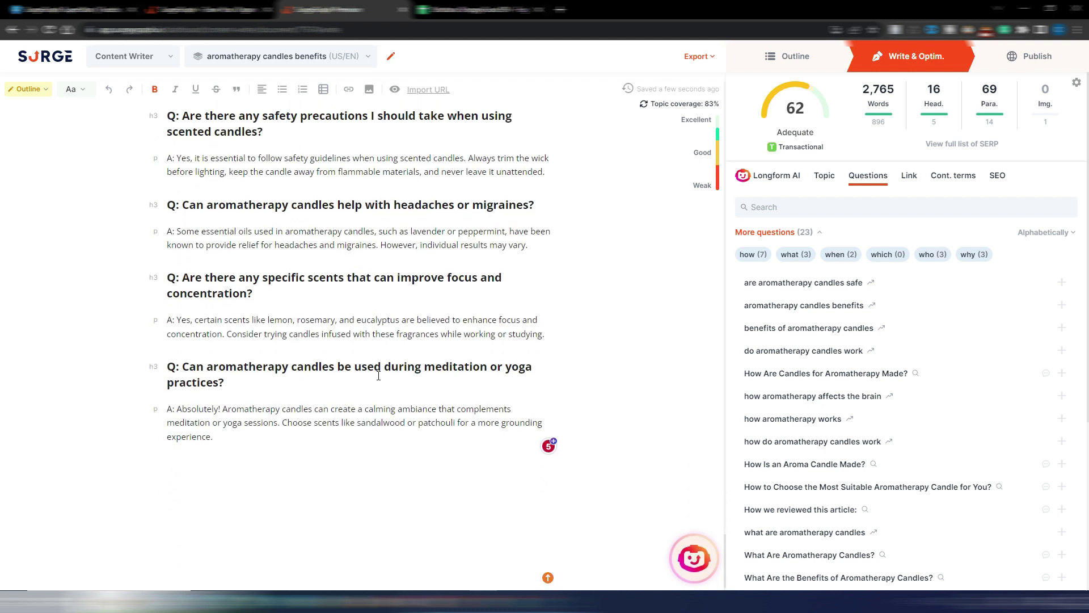
Review the article from its FAQs back up through the conclusion and habits sections to the title, checking the two opening paragraphs
scroll(377, 372, "up", 4)
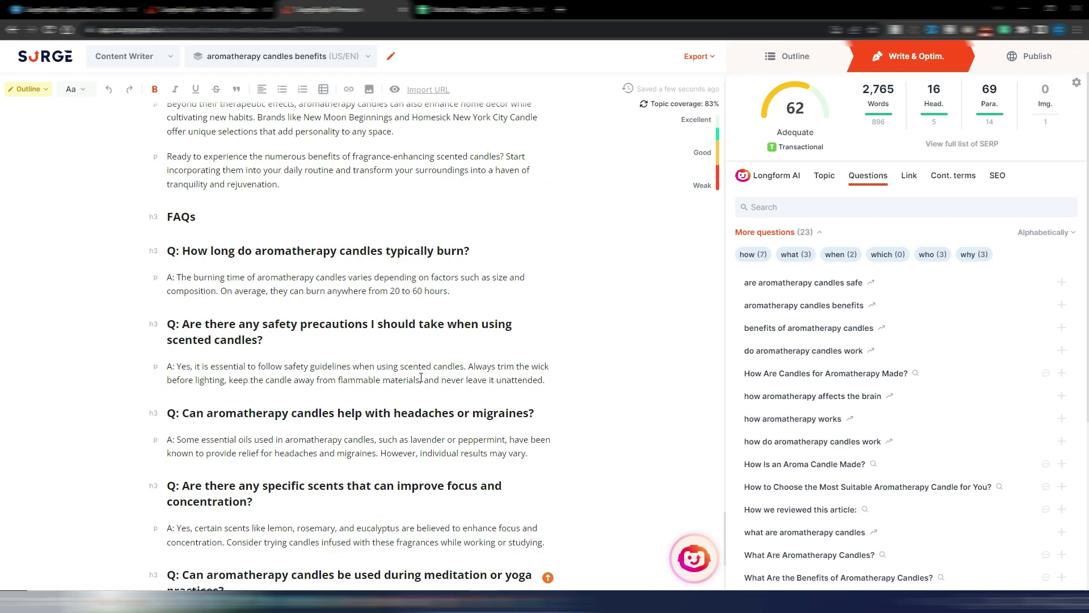
scroll(421, 378, "down", 5)
scroll(413, 391, "up", 6)
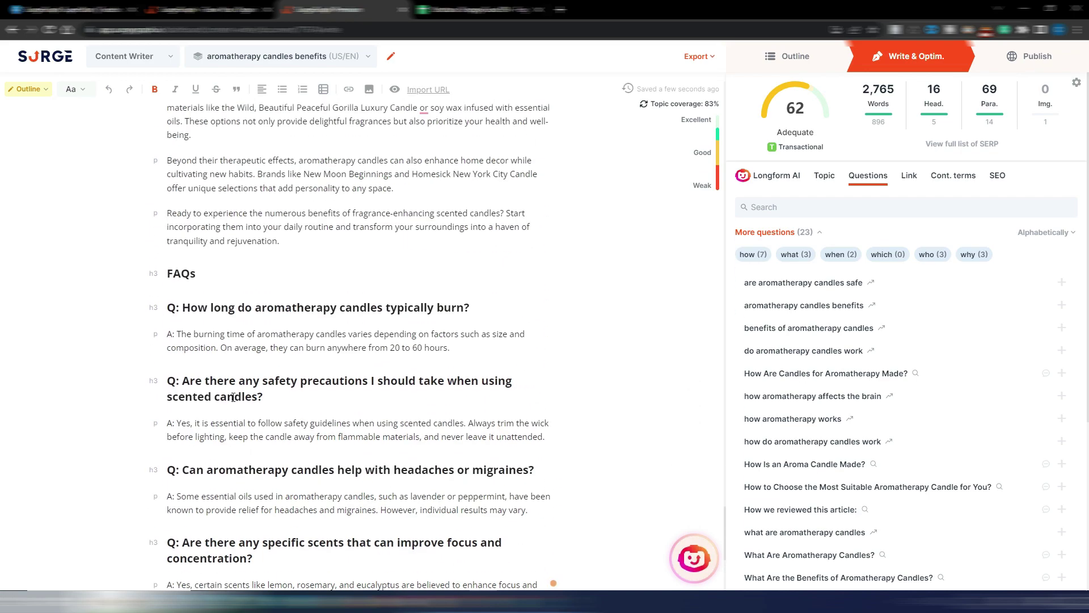
scroll(669, 397, "up", 12)
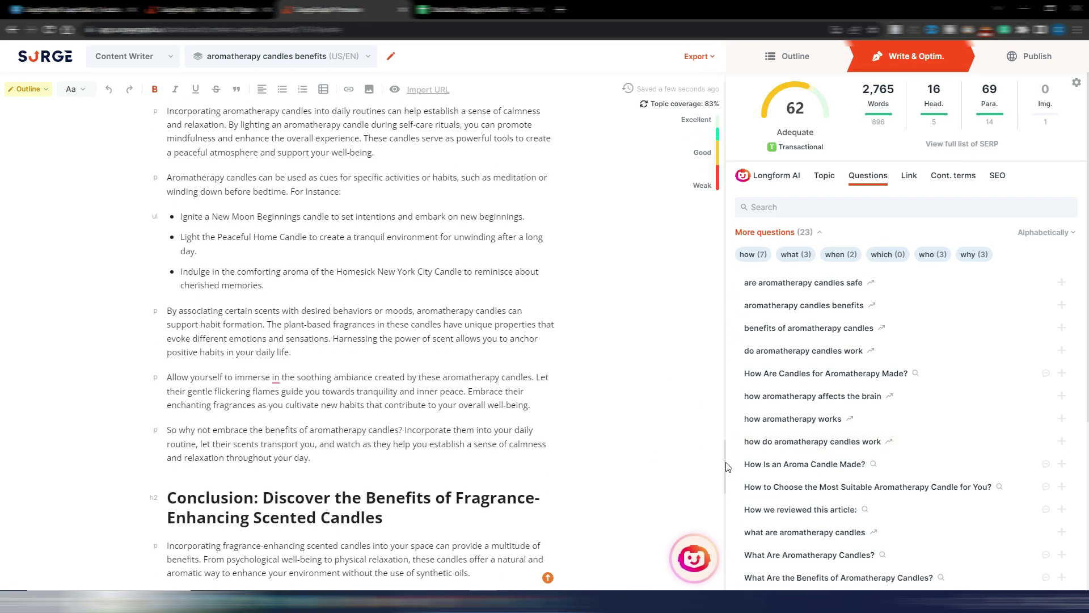
scroll(727, 467, "up", 15)
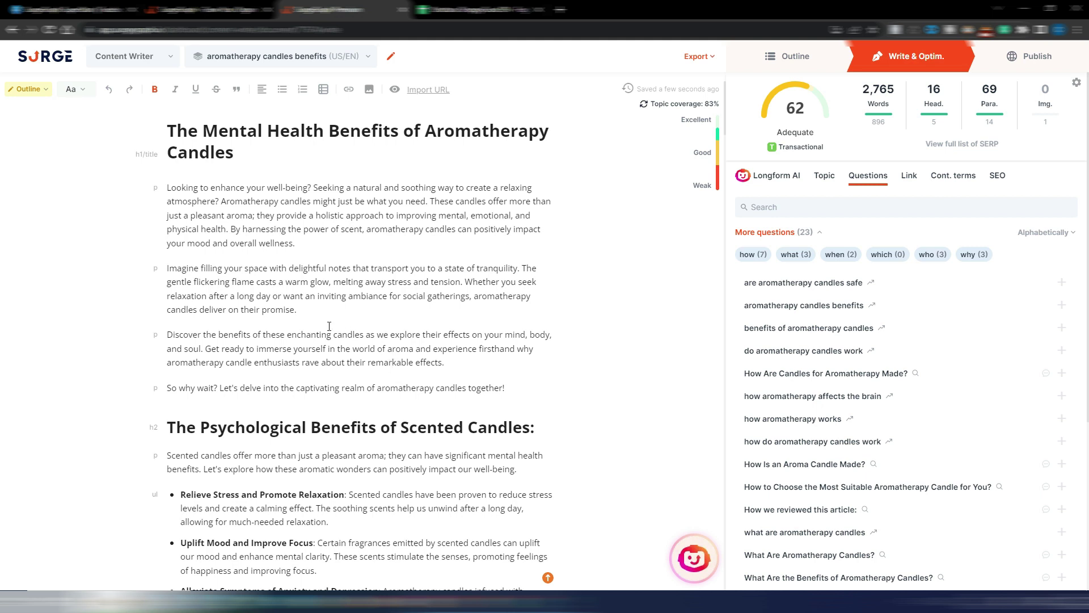
left_click_drag(300, 310, 153, 194)
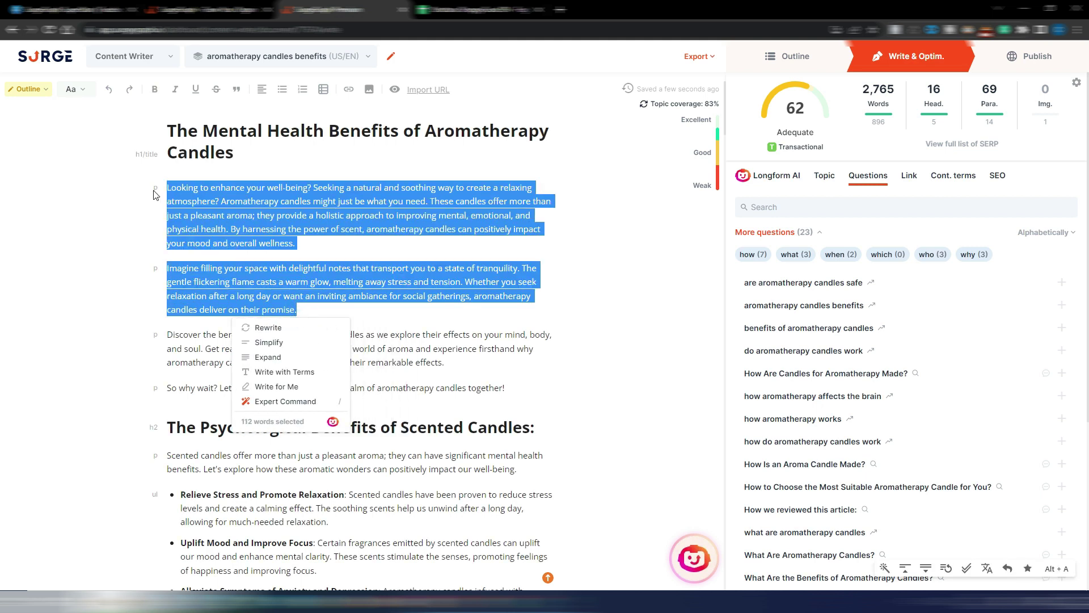
left_click(686, 328)
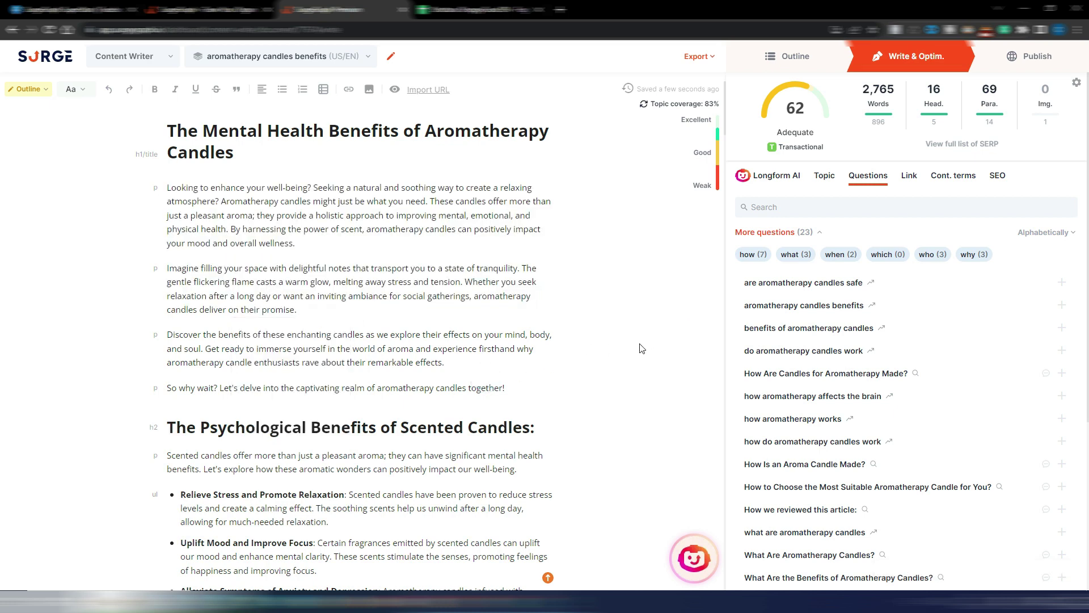
Review the article's suggested competitor links, contextual terms, and SEO metrics and suggestions
left_click(909, 175)
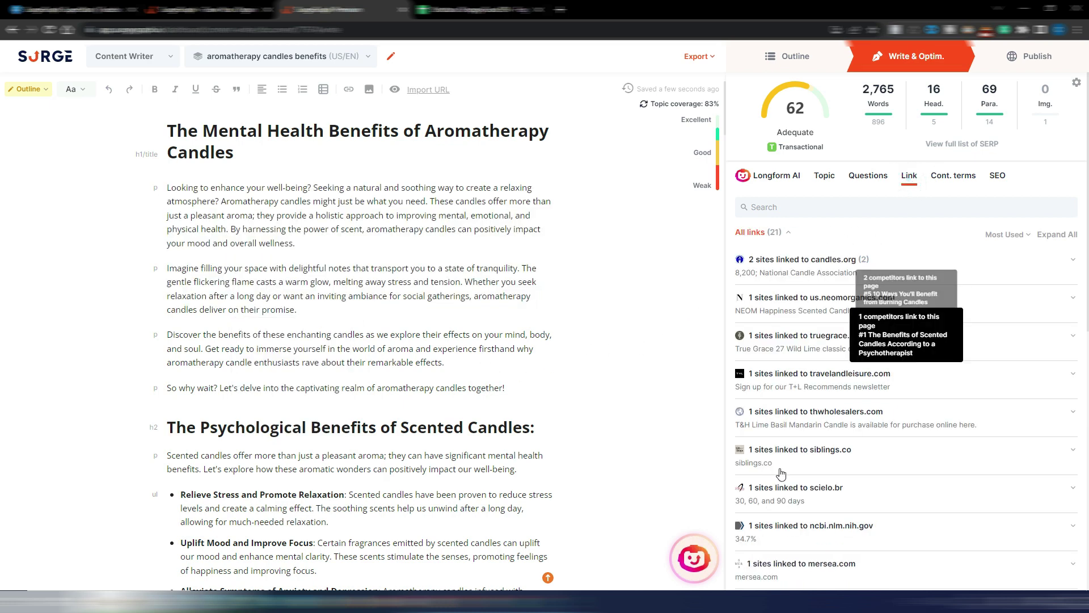
left_click(954, 175)
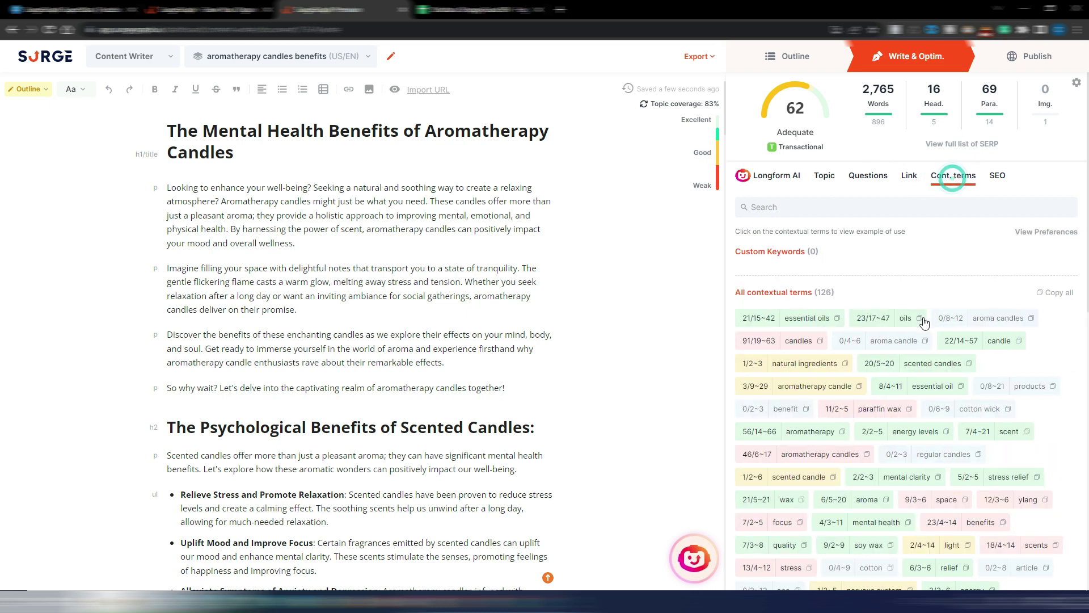
scroll(939, 294, "down", 1)
scroll(939, 294, "up", 1)
left_click(995, 175)
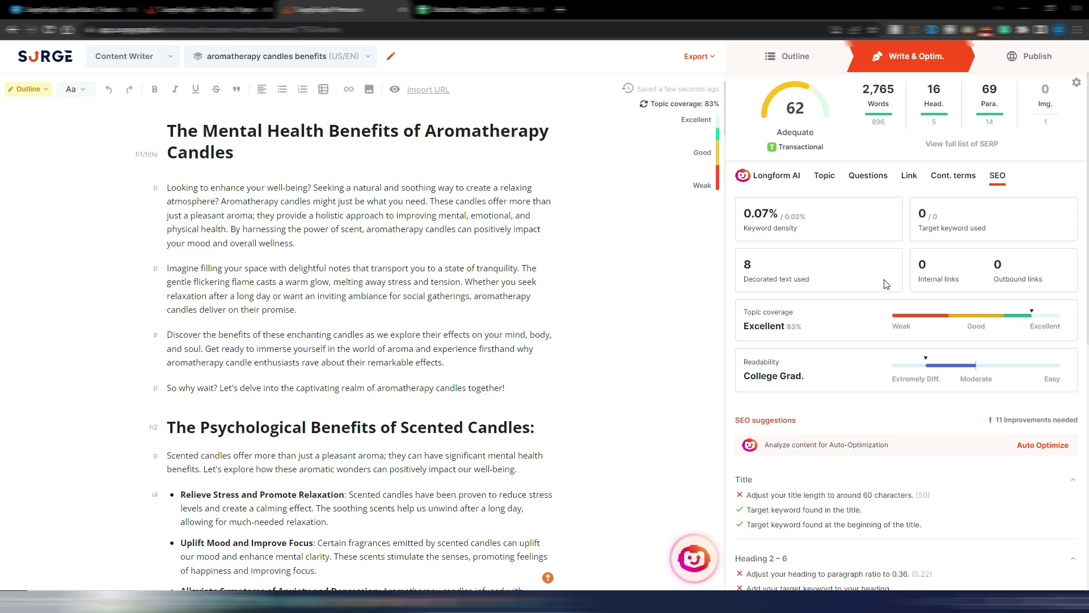
Run Auto Optimize on the article and accept the suggested title and URL optimizations
left_click(1036, 445)
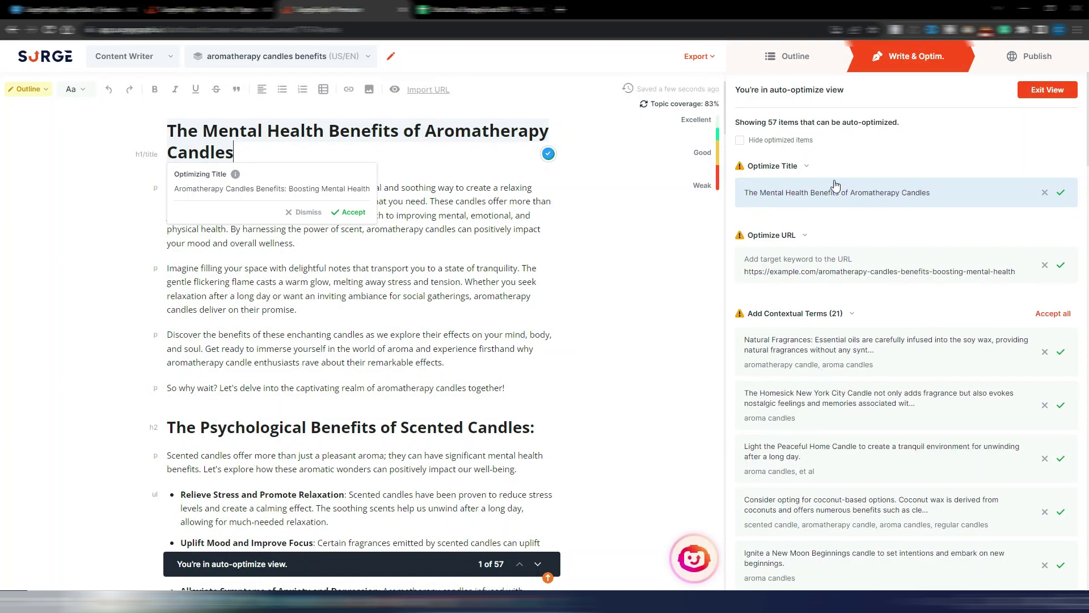
left_click(1061, 194)
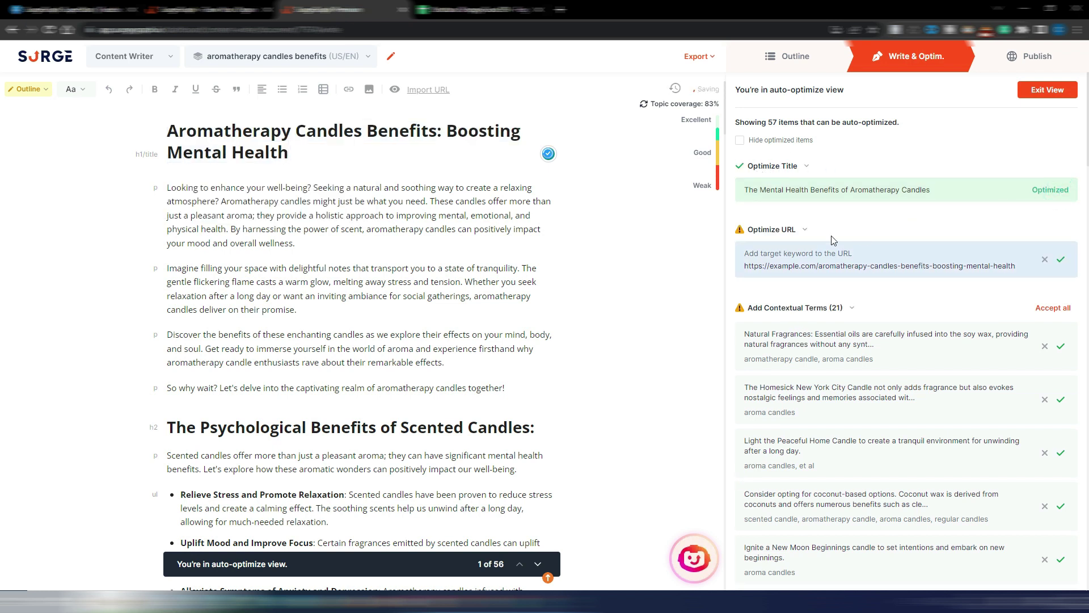
left_click(1061, 259)
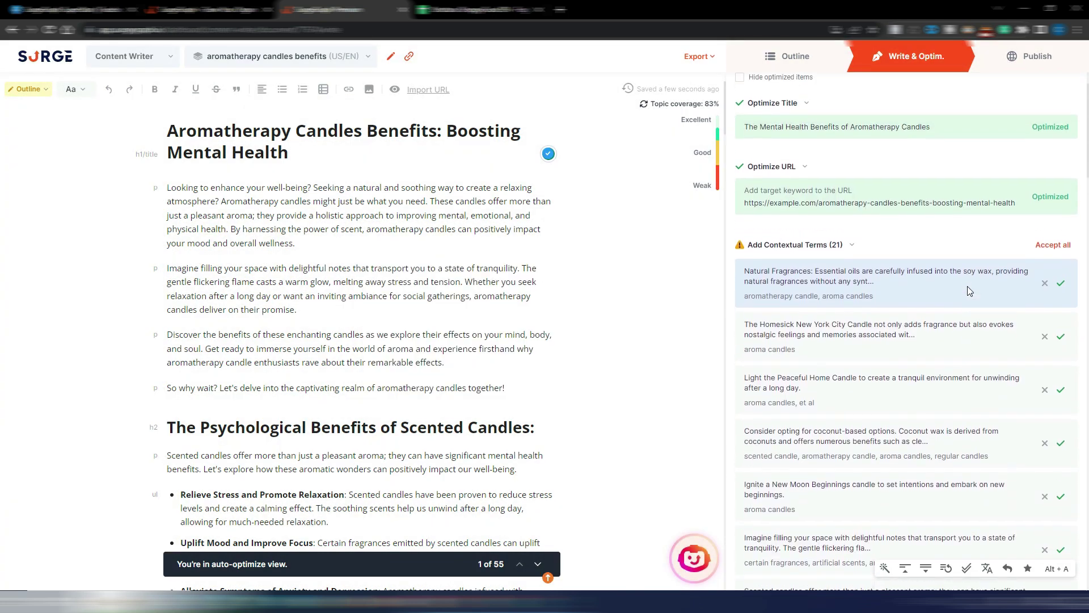
Accept the first two contextual term suggestions individually, and accept all the remaining contextual term suggestions together
scroll(968, 286, "up", 2)
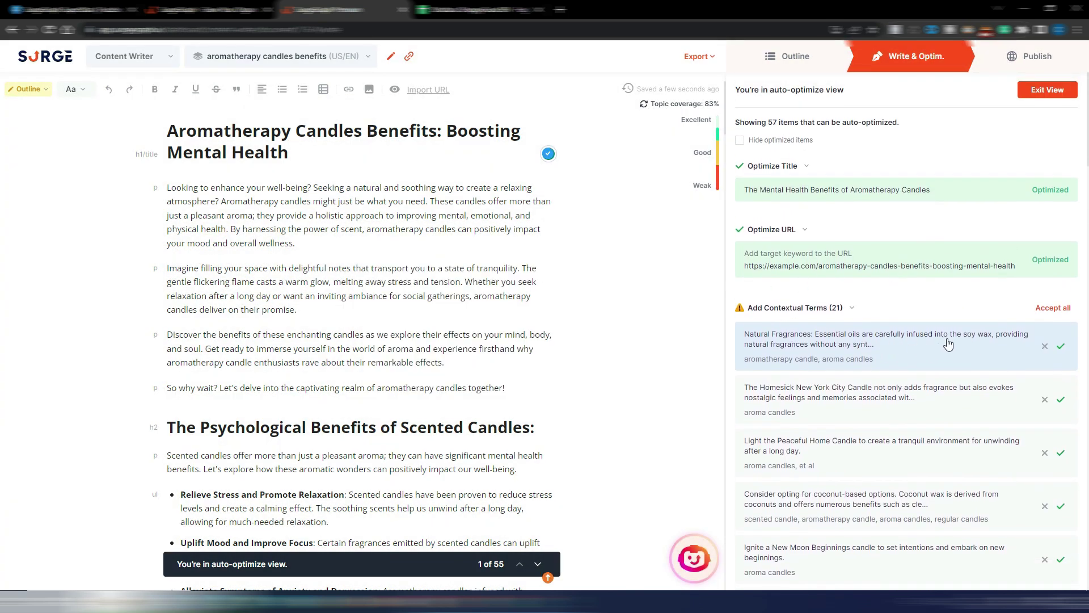
left_click(1061, 347)
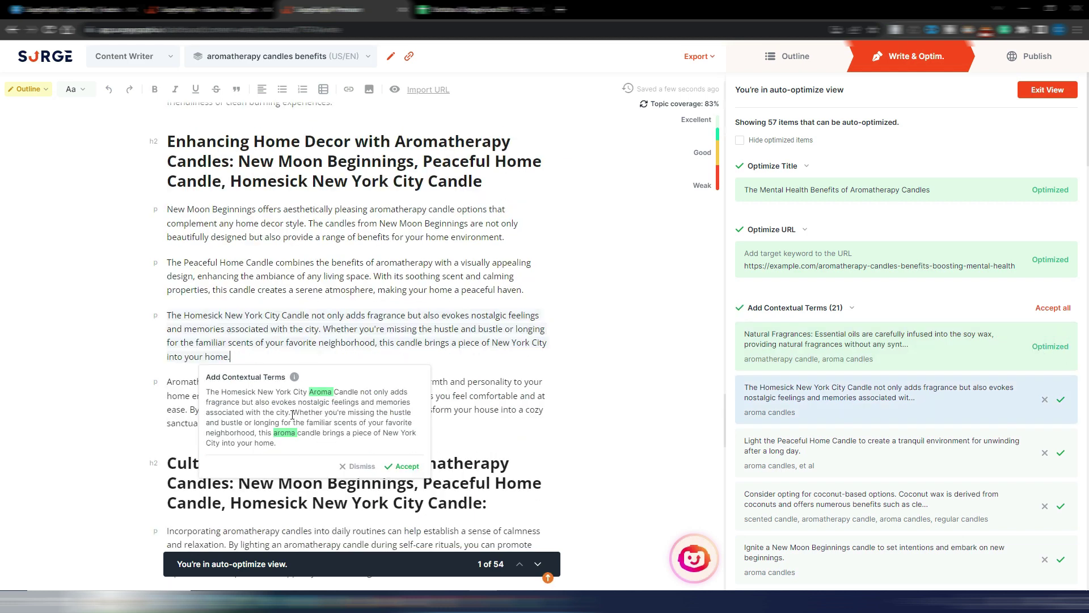
left_click(408, 467)
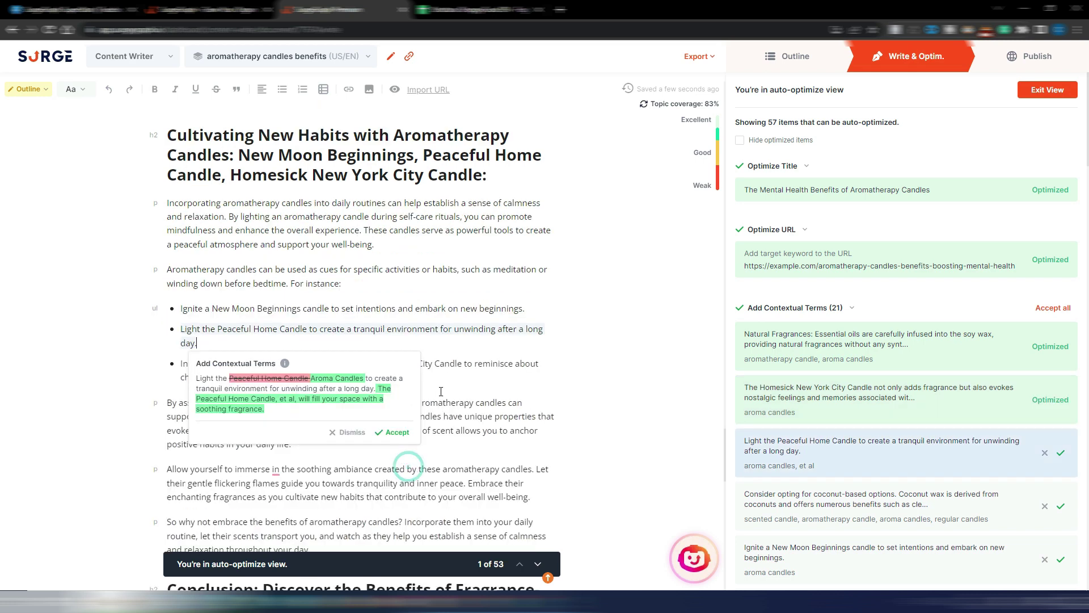
left_click(486, 384)
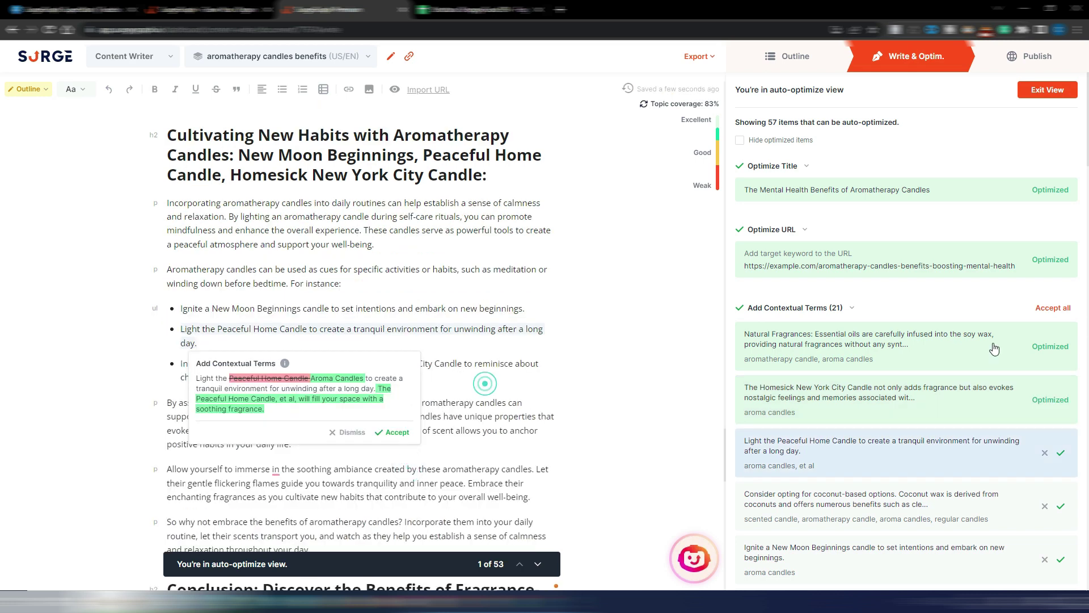
left_click(1054, 308)
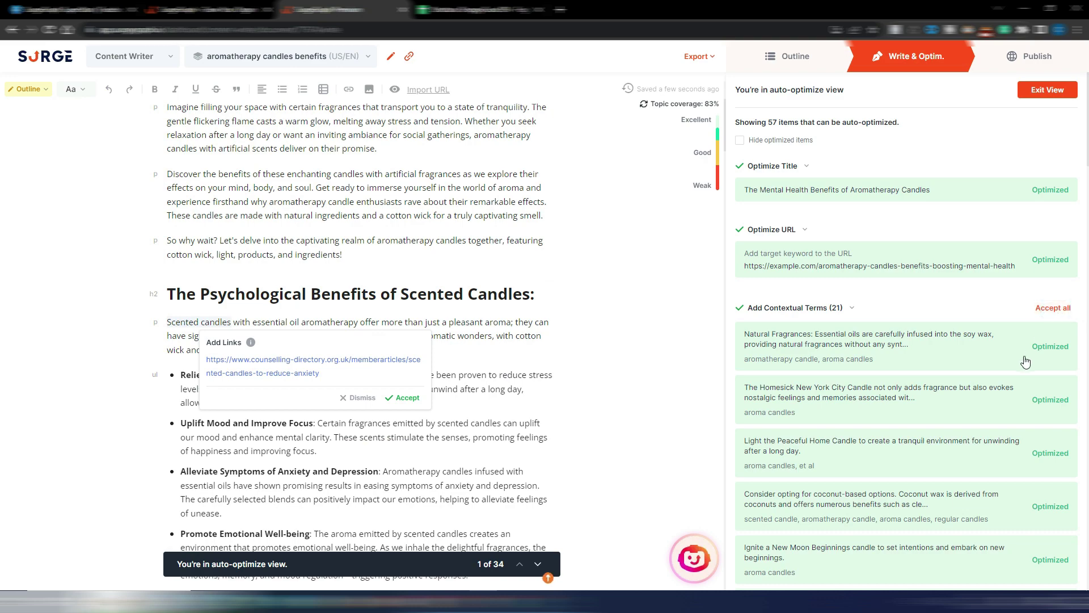
Accept the link suggestions for "scented candles", "fragrance-enhancing scented candles" and "aromatherapy candles"
scroll(1026, 362, "down", 10)
scroll(1024, 358, "down", 6)
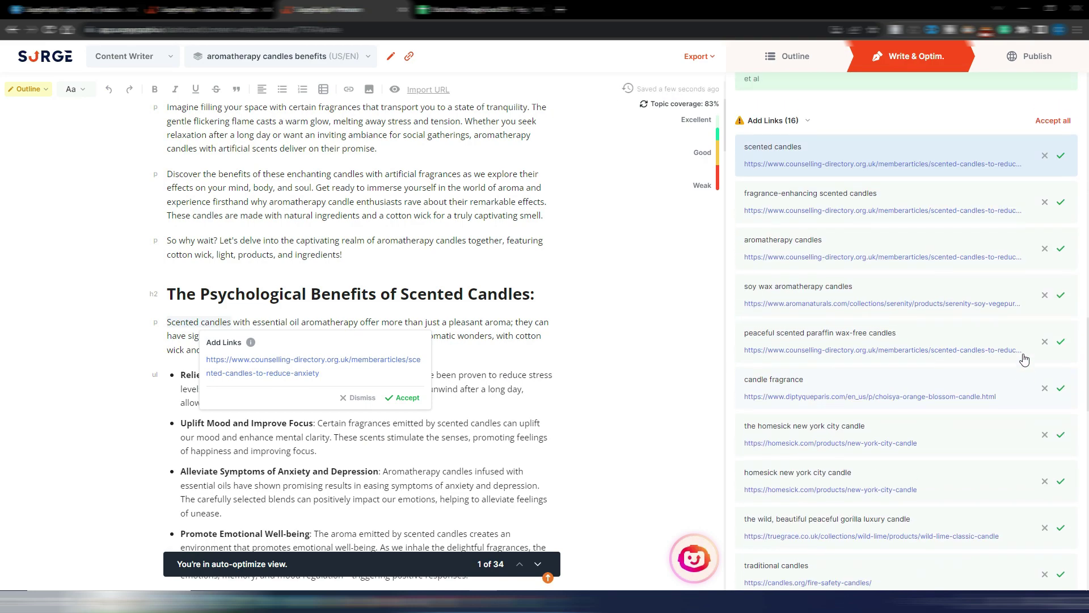
scroll(1021, 295, "up", 3)
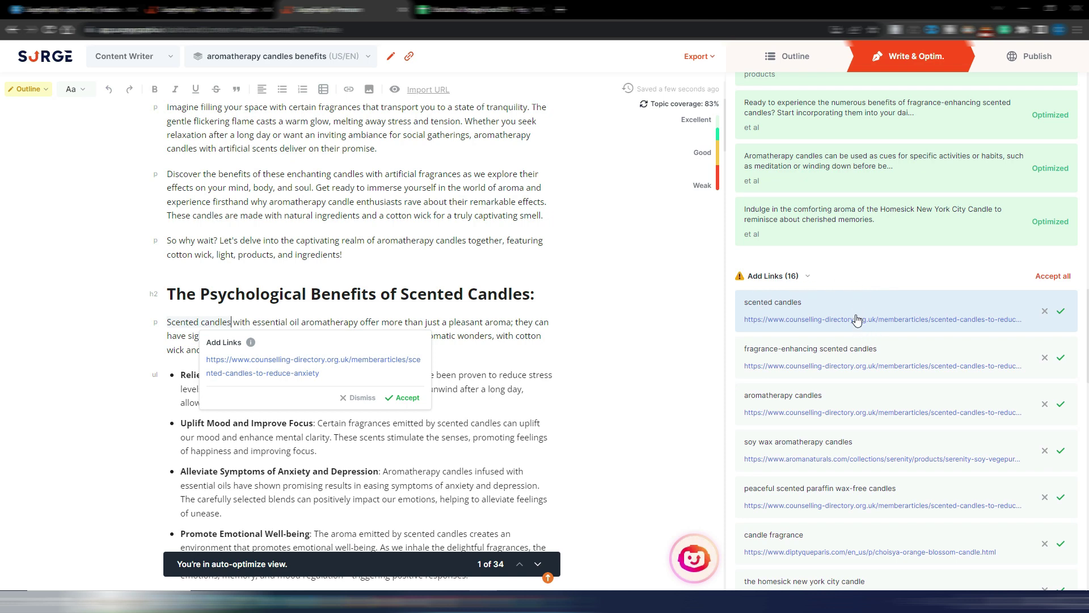
left_click(1061, 312)
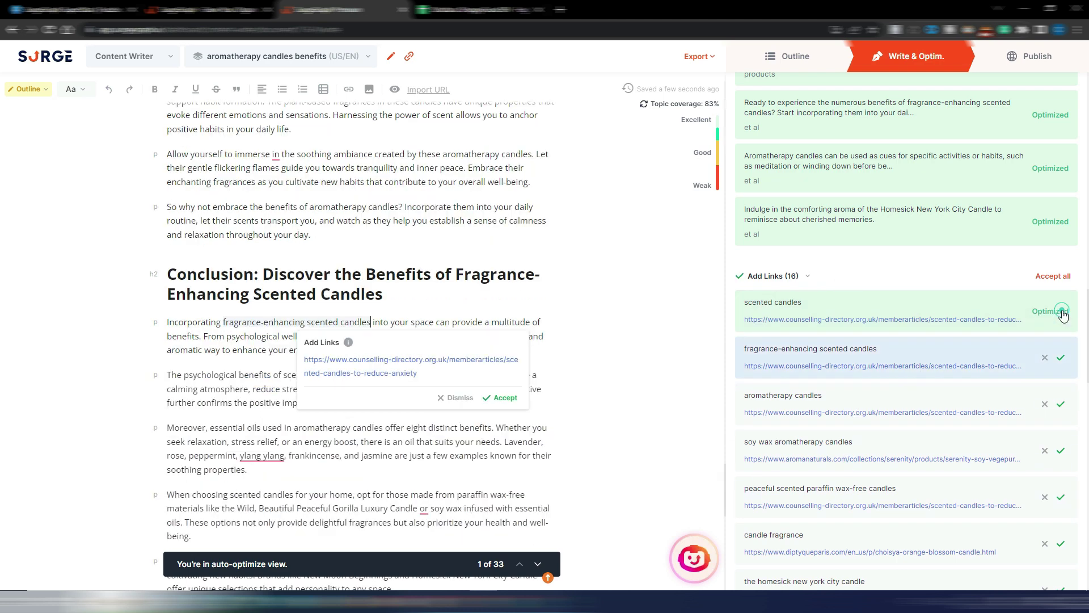
left_click(501, 397)
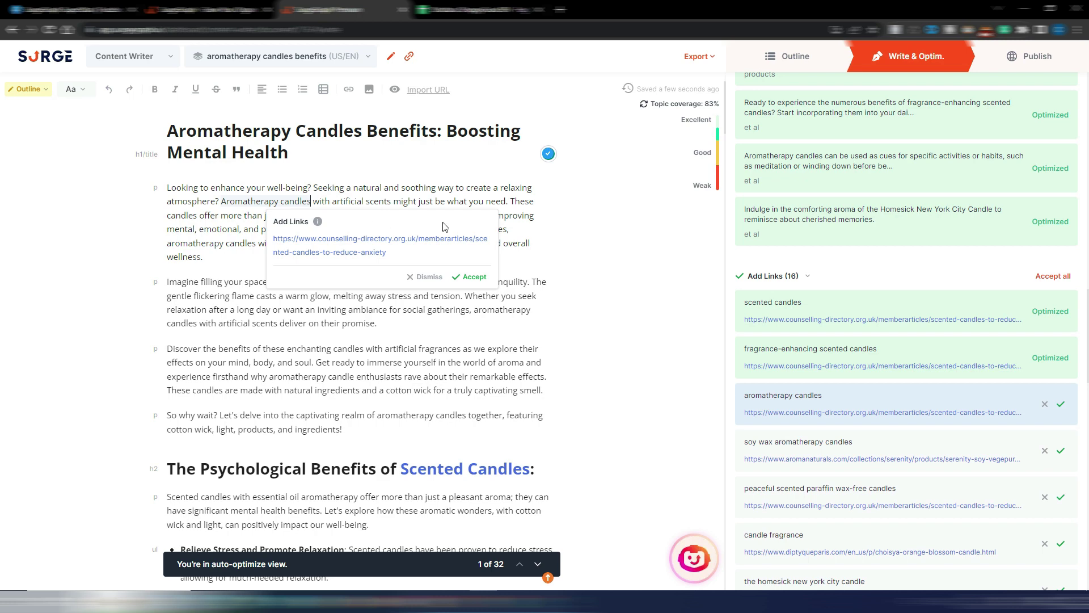
left_click(472, 277)
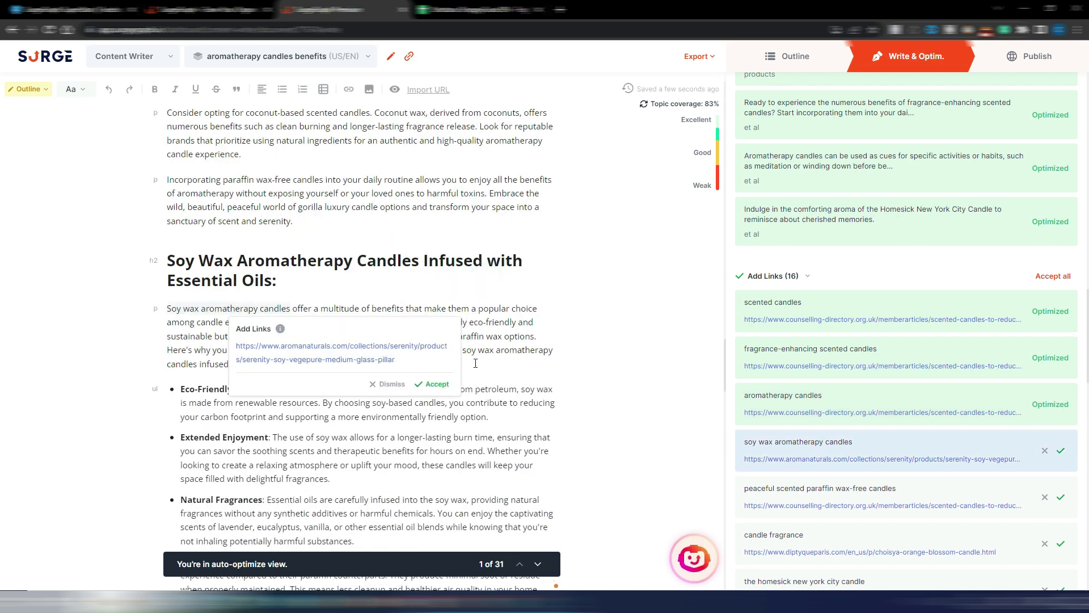
Dismiss the link suggestions one by one, from "soy wax aromatherapy candles" through "traditional candles" and "candles"
left_click(388, 389)
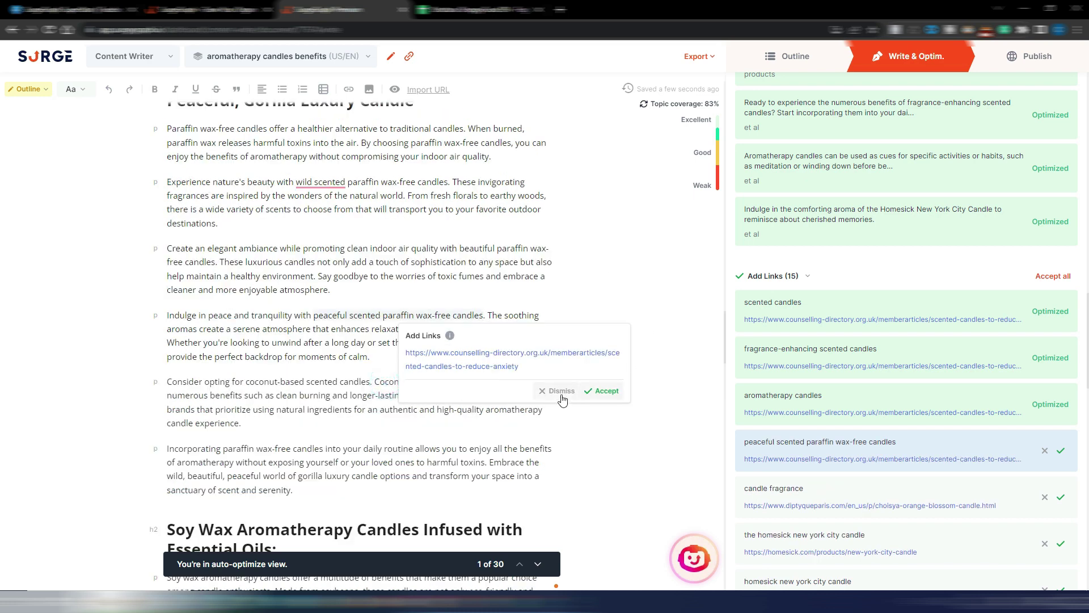
left_click(560, 392)
left_click(560, 413)
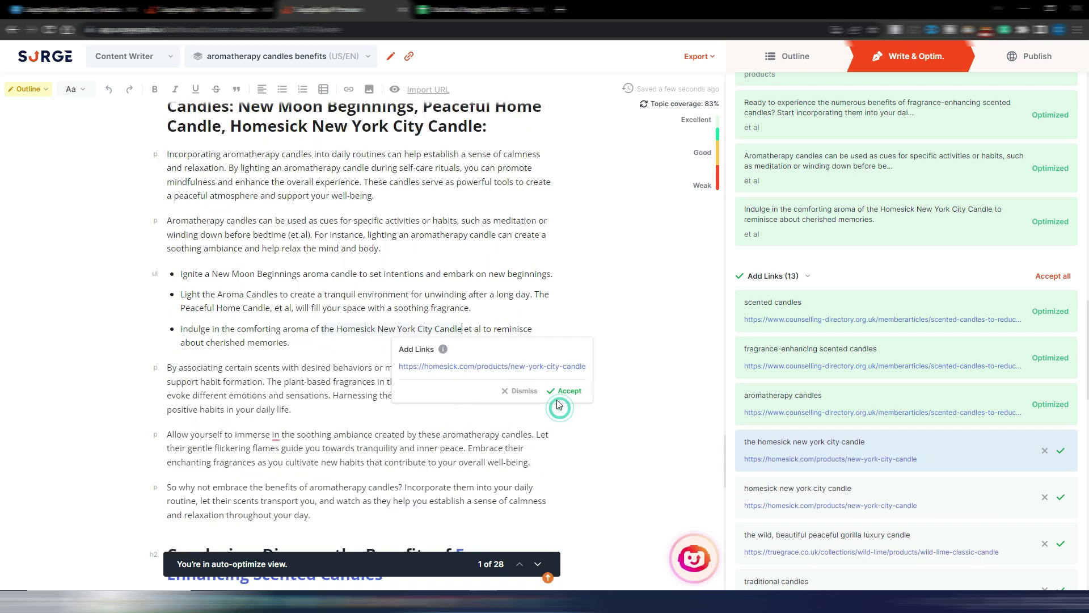
left_click(514, 390)
left_click(516, 391)
left_click(480, 404)
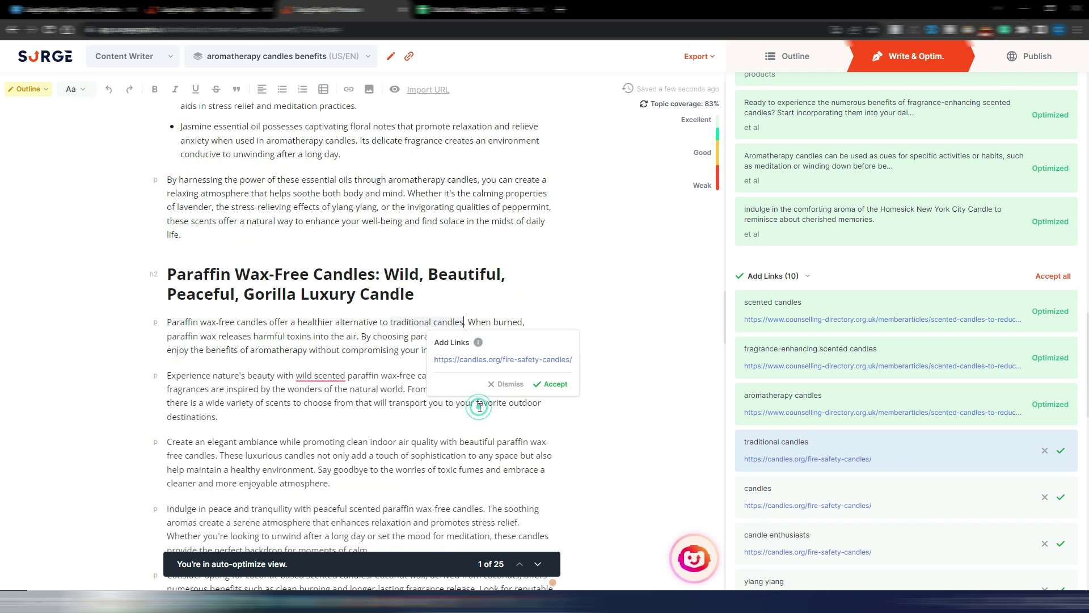
left_click(501, 384)
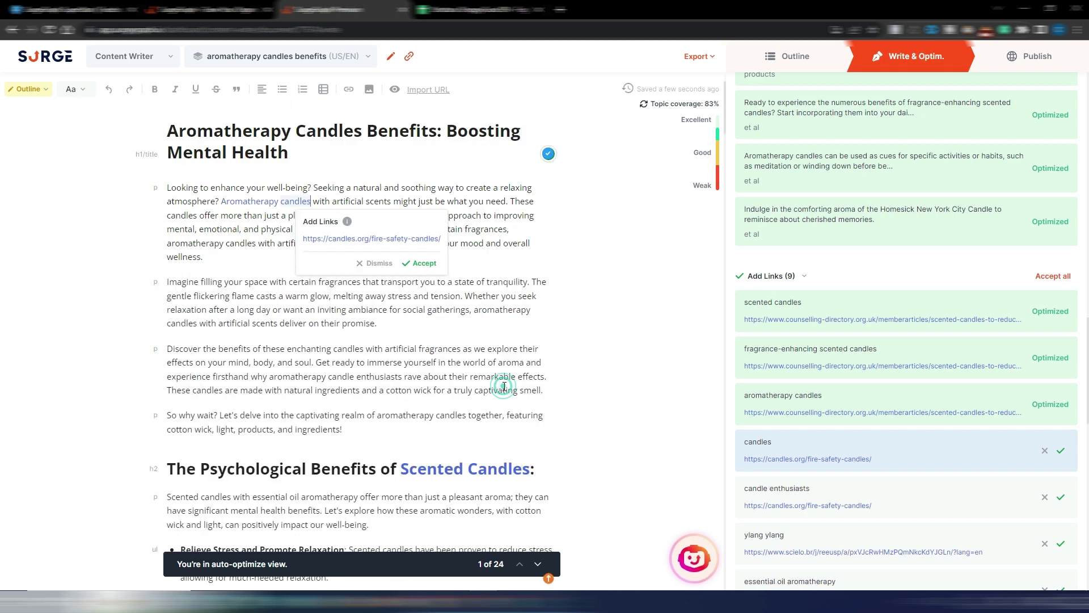
left_click(374, 264)
Accept all the suggested text decorations and check the bolded phrases throughout the article
scroll(862, 355, "down", 5)
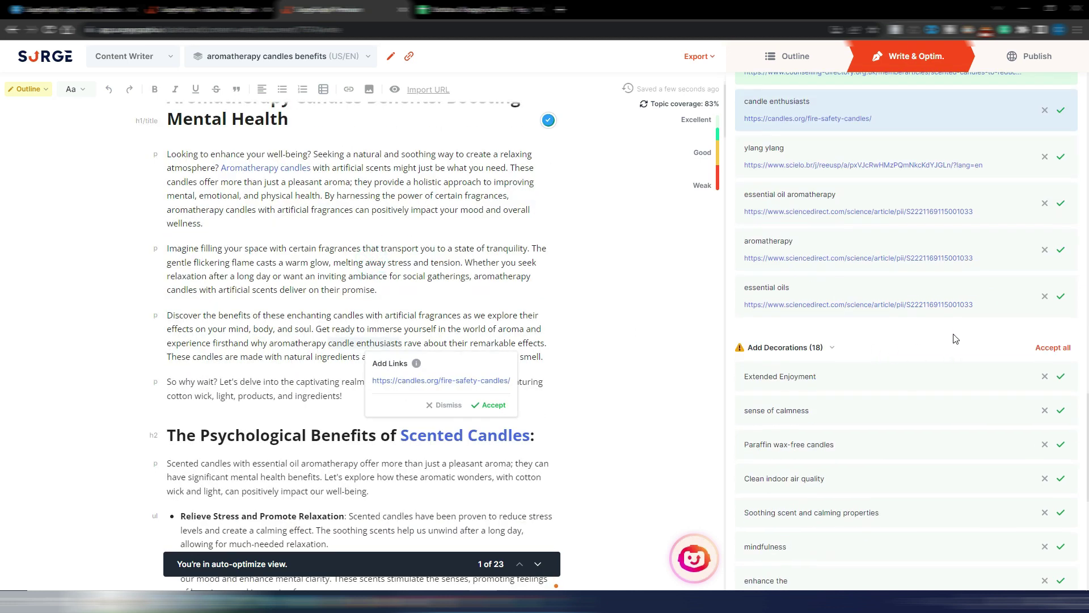
scroll(942, 335, "down", 2)
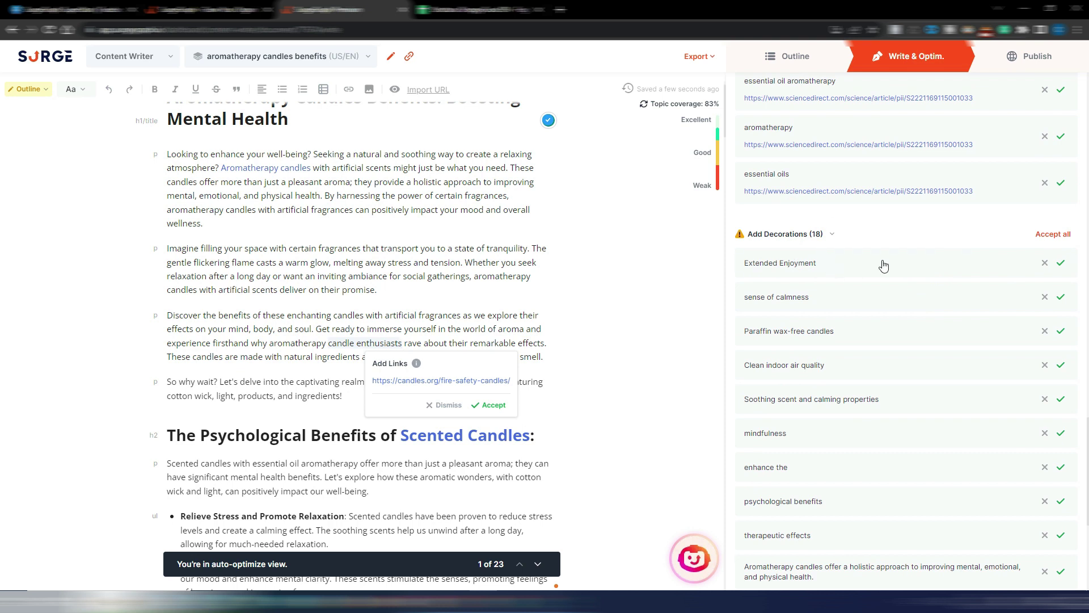
left_click(1053, 236)
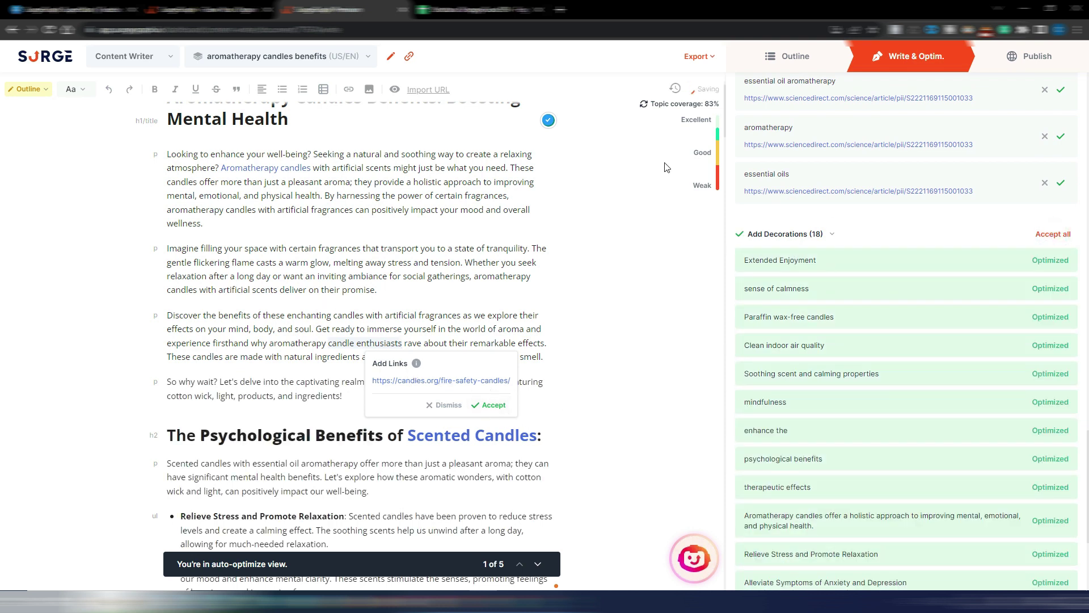
scroll(579, 325, "down", 10)
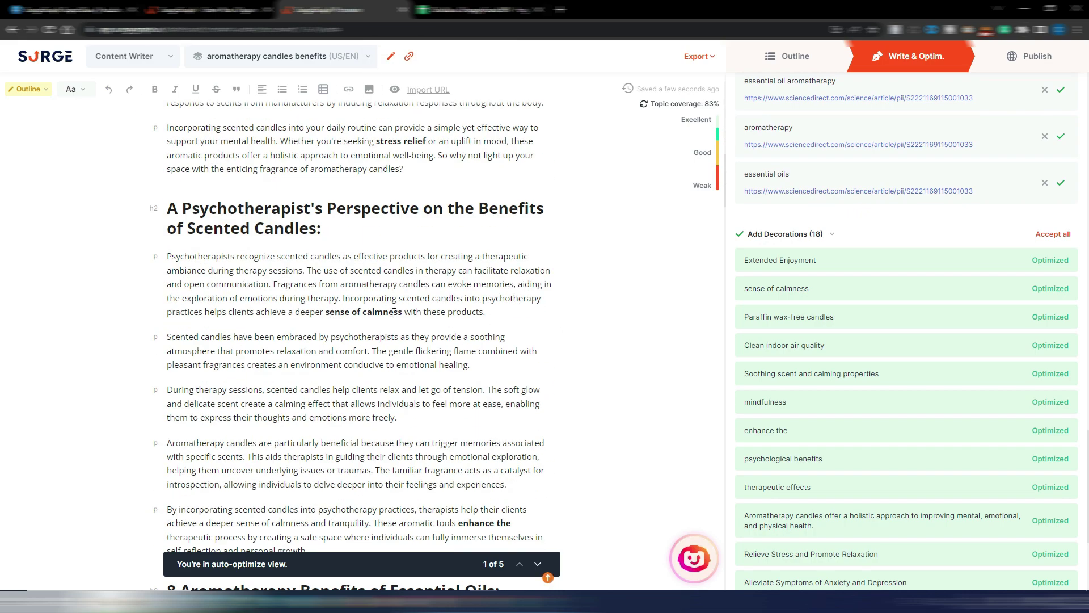
scroll(569, 335, "down", 8)
scroll(569, 335, "up", 15)
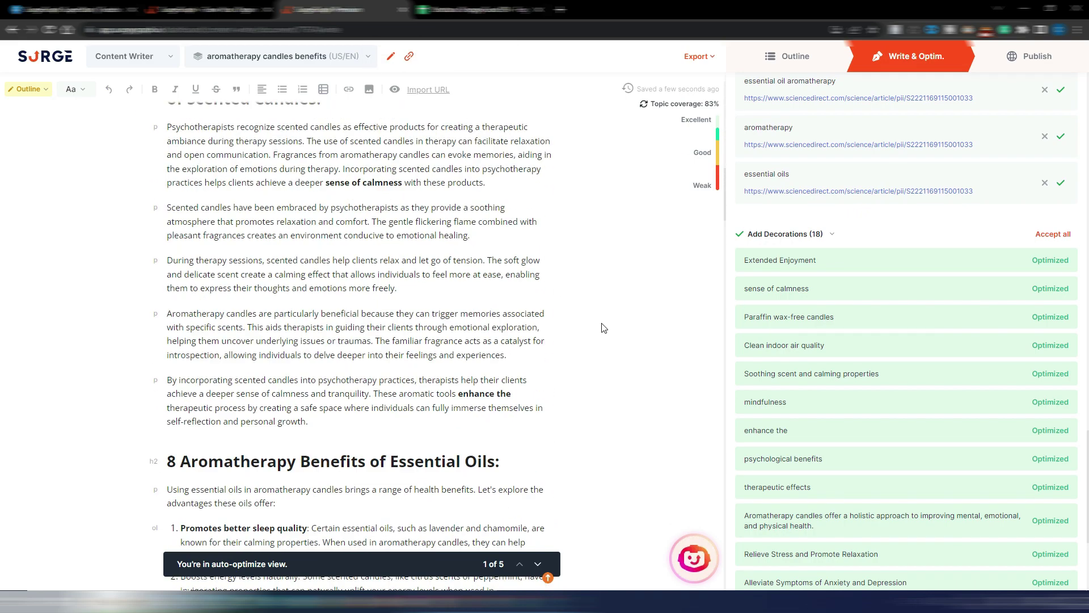
scroll(603, 328, "up", 4)
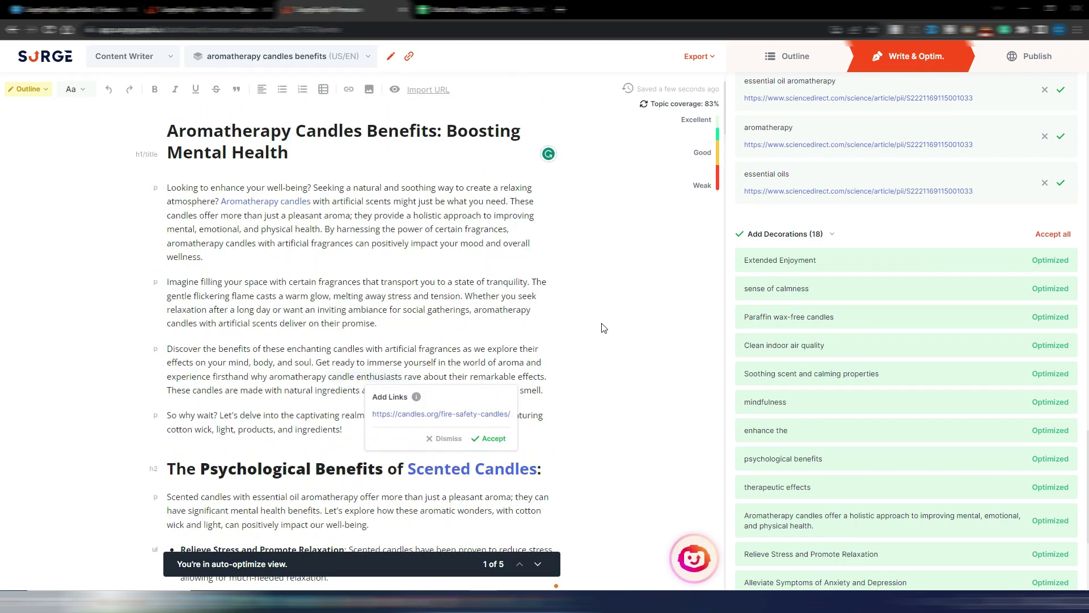
Dismiss the link suggestions for "candle enthusiasts" and "ylang ylang", and look further through the article
left_click(443, 440)
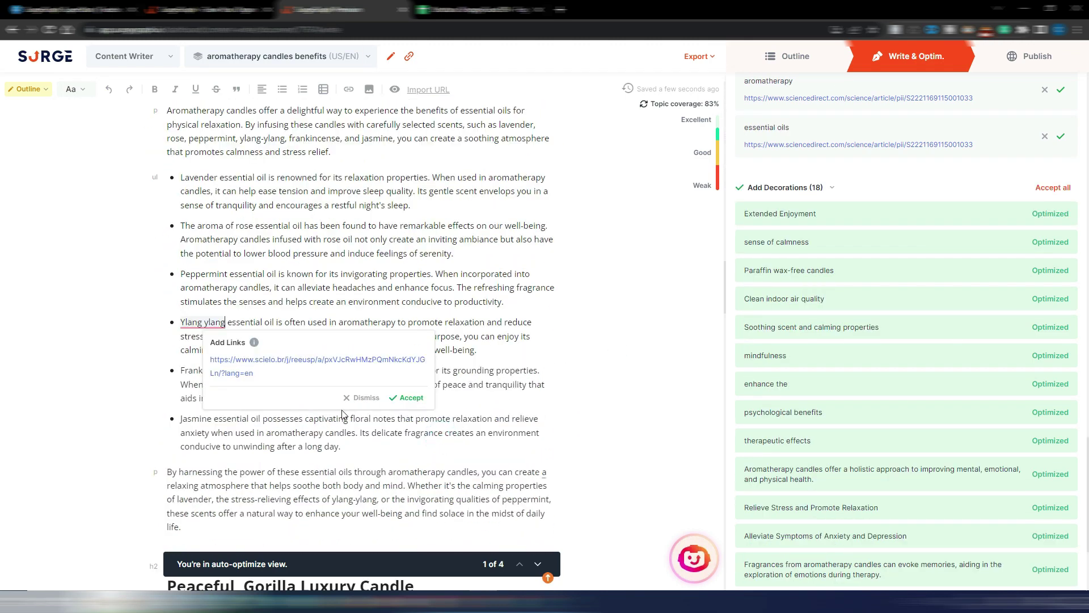
left_click(361, 397)
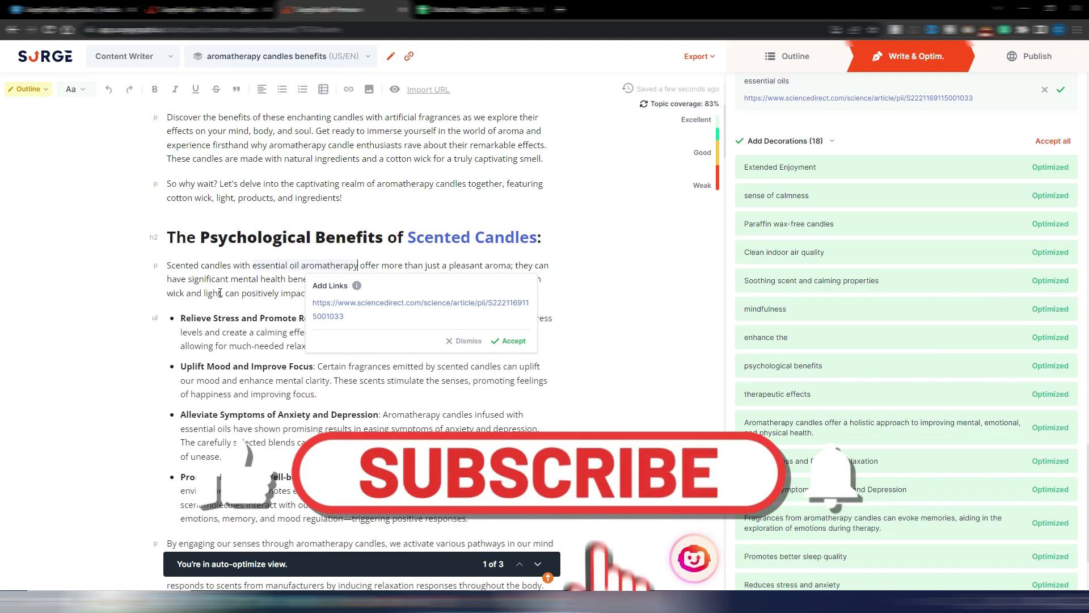
scroll(220, 292, "down", 9)
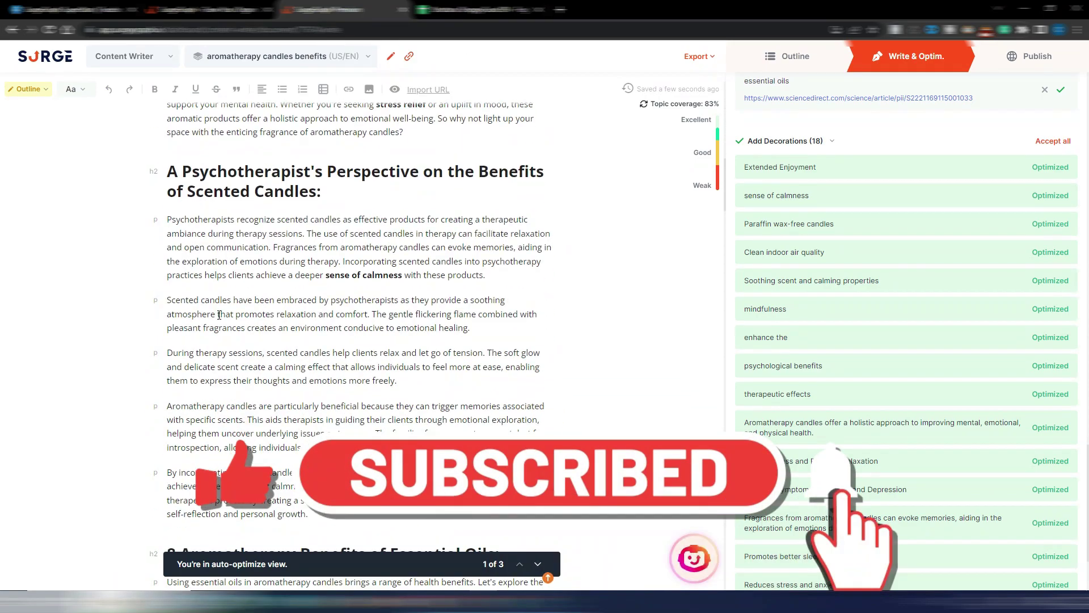
Look through the remaining sections of the optimized article and exit the auto-optimize view
scroll(219, 315, "down", 12)
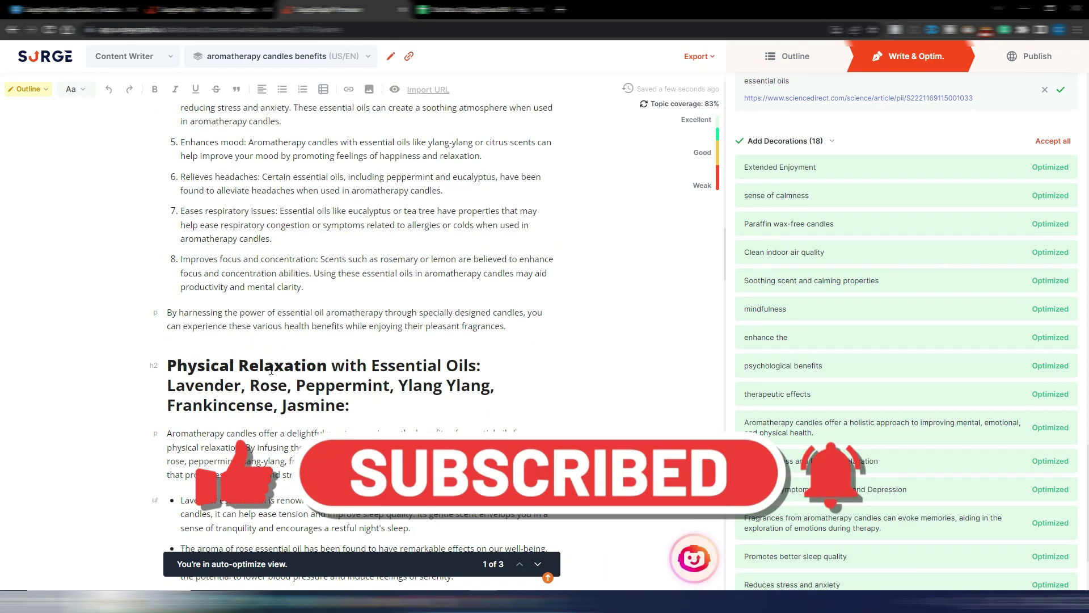
scroll(270, 370, "down", 10)
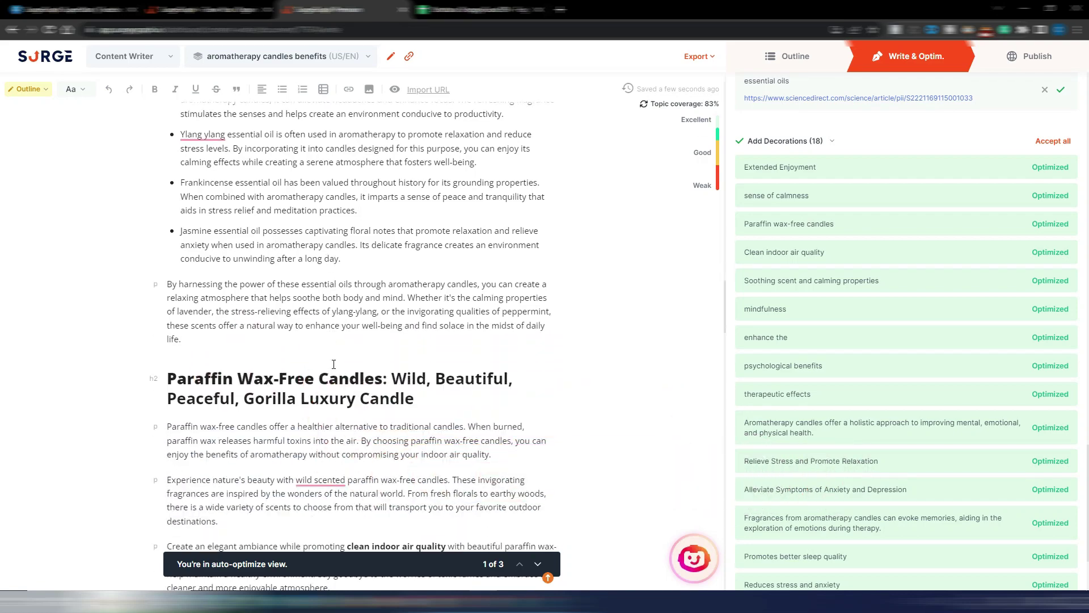
scroll(333, 364, "down", 11)
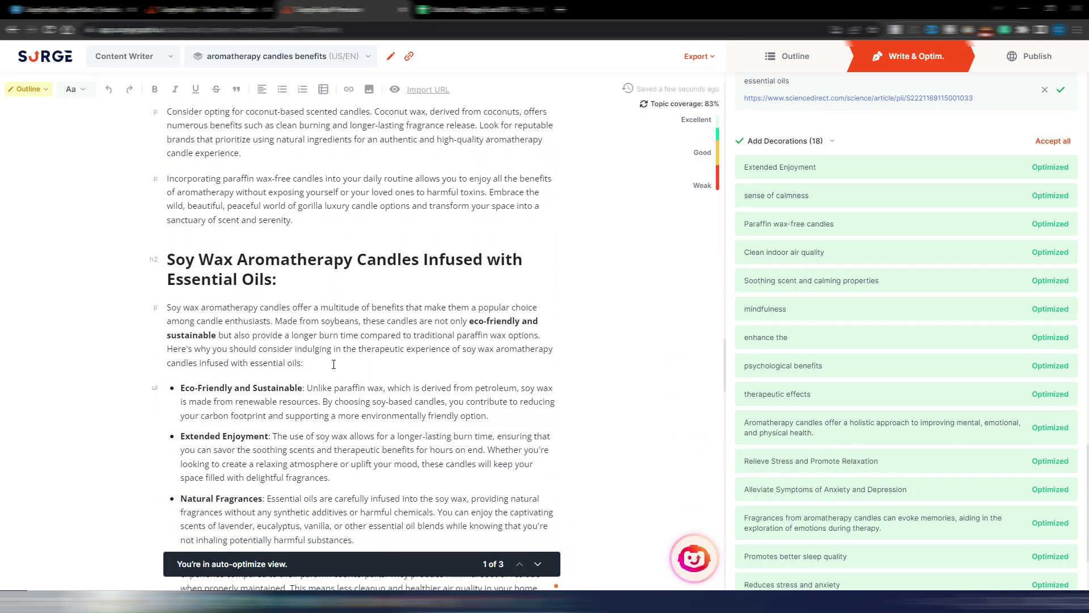
scroll(334, 364, "down", 18)
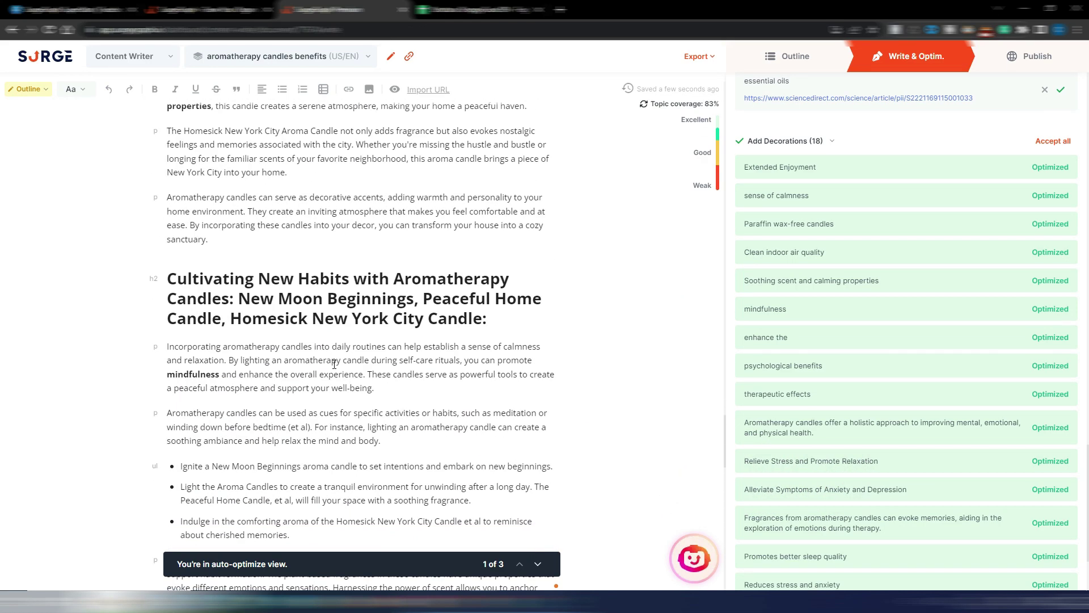
scroll(1048, 326, "up", 20)
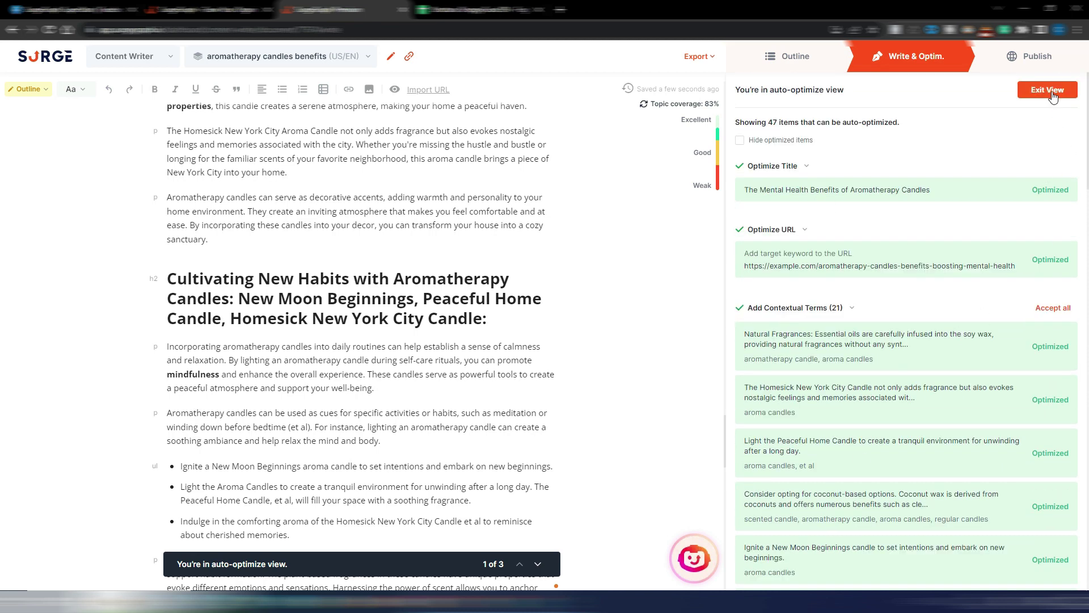
left_click(1051, 91)
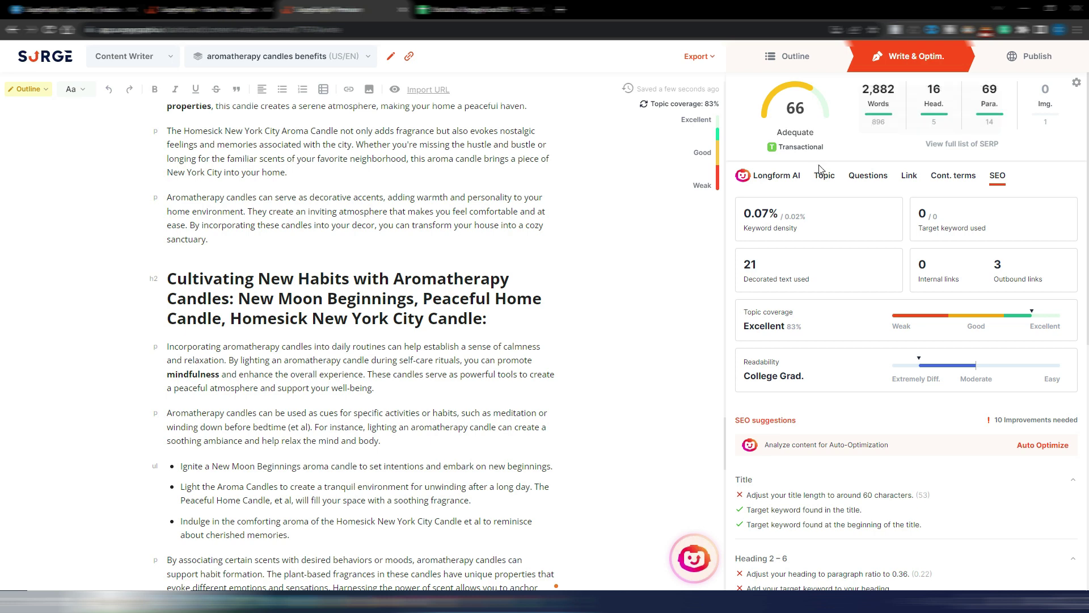
Review the SEO suggestions for the title, headings, content, contextual terms, keyword and images
scroll(881, 379, "down", 5)
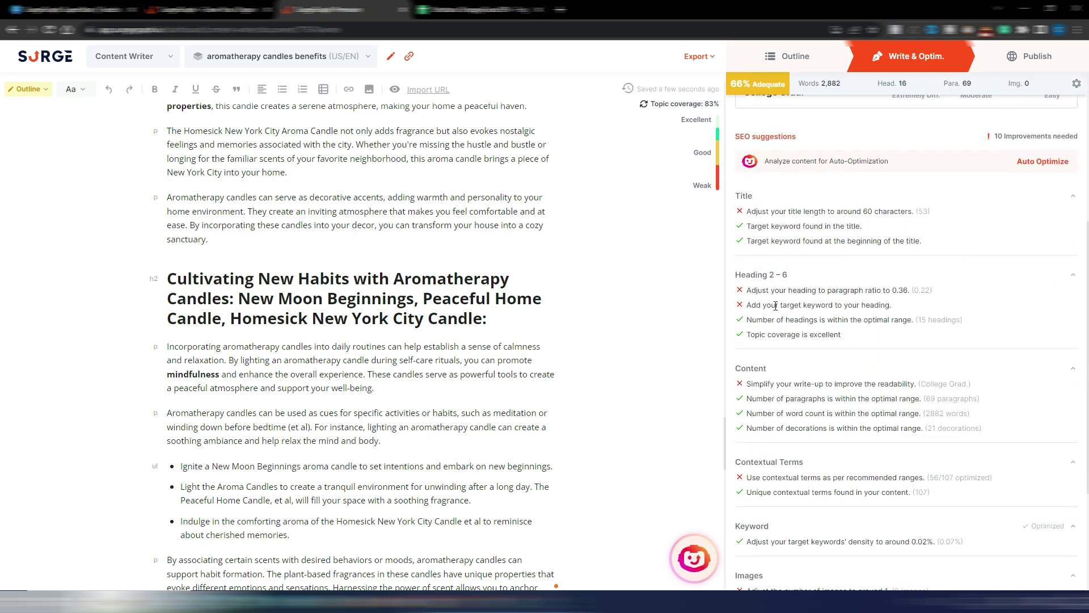
scroll(811, 329, "down", 1)
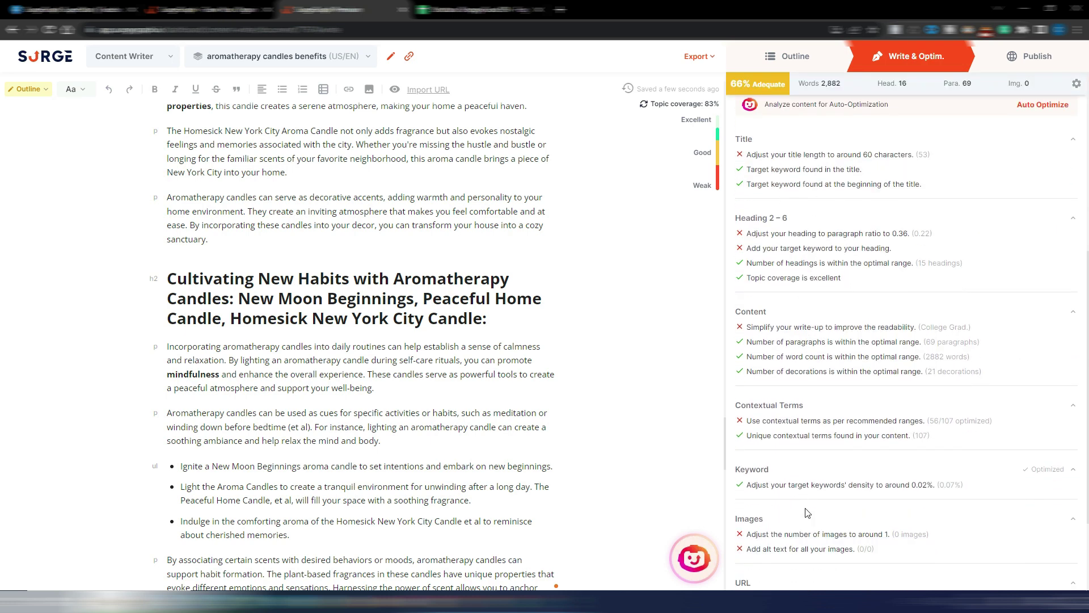
scroll(811, 340, "up", 6)
Add an empty paragraph at the end of the article's introduction and open an Expert Command prompt there
scroll(533, 346, "up", 7)
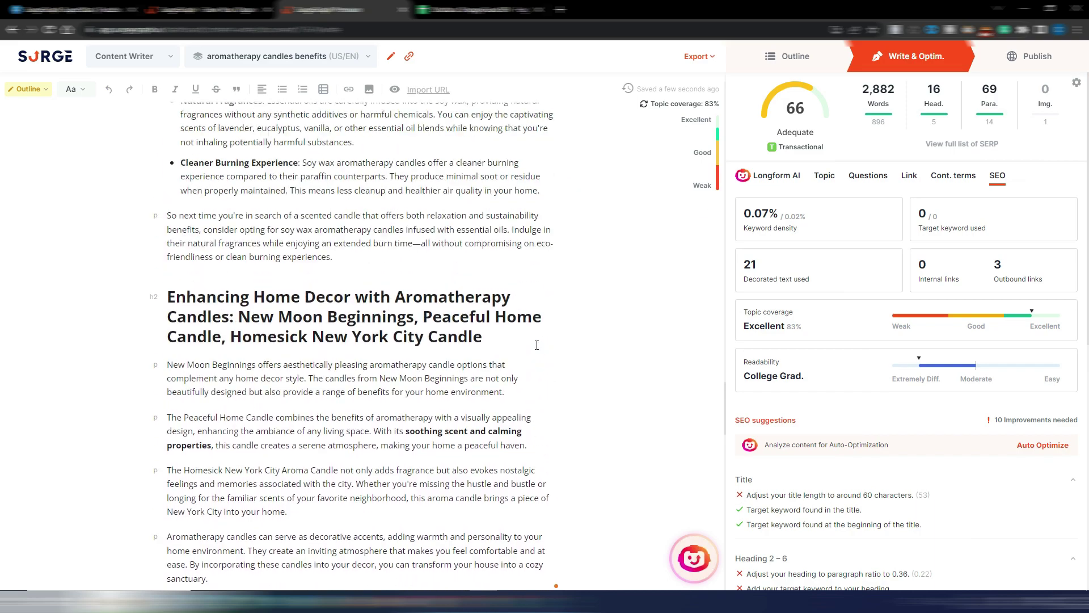
scroll(653, 290, "up", 7)
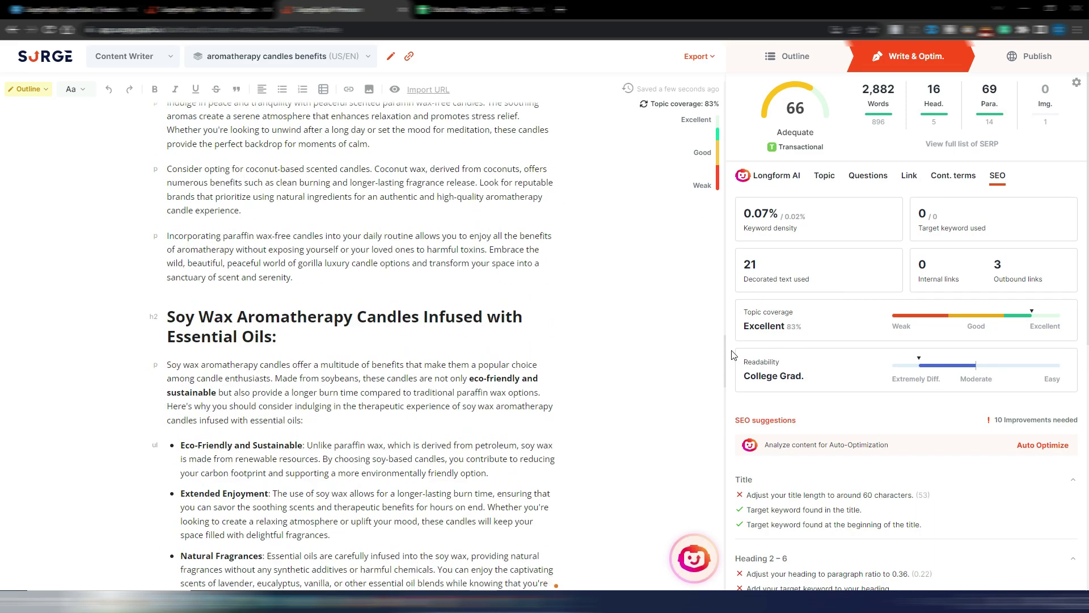
scroll(725, 351, "up", 14)
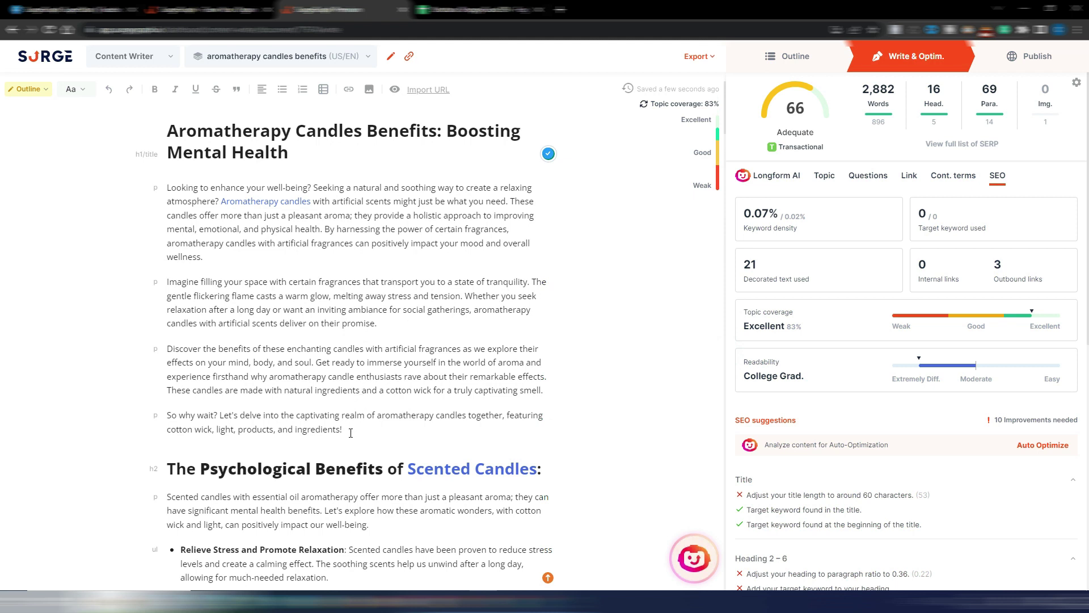
key("Return")
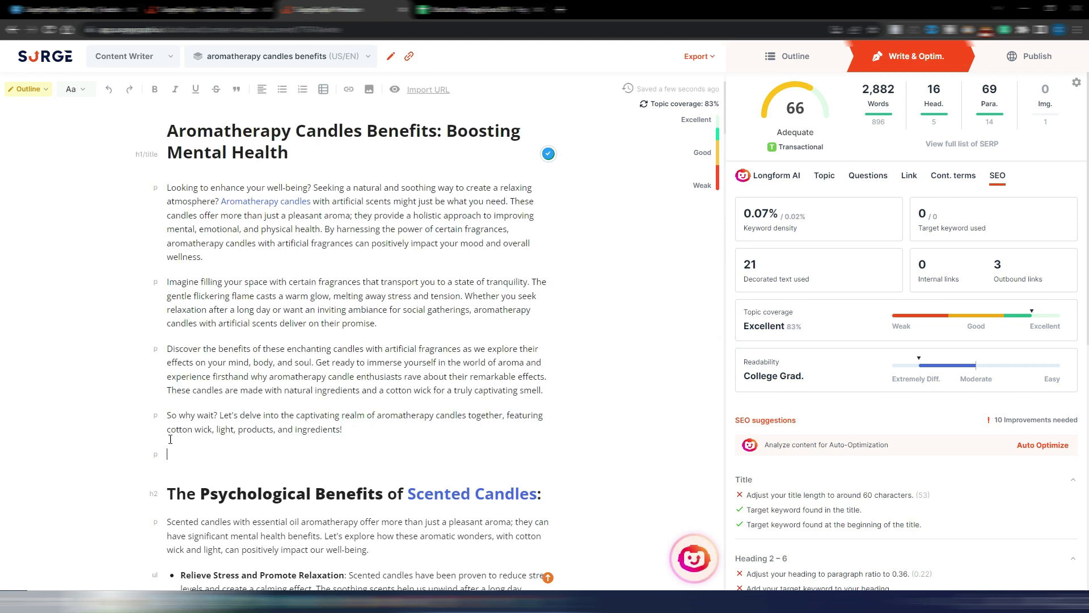
left_click(190, 453)
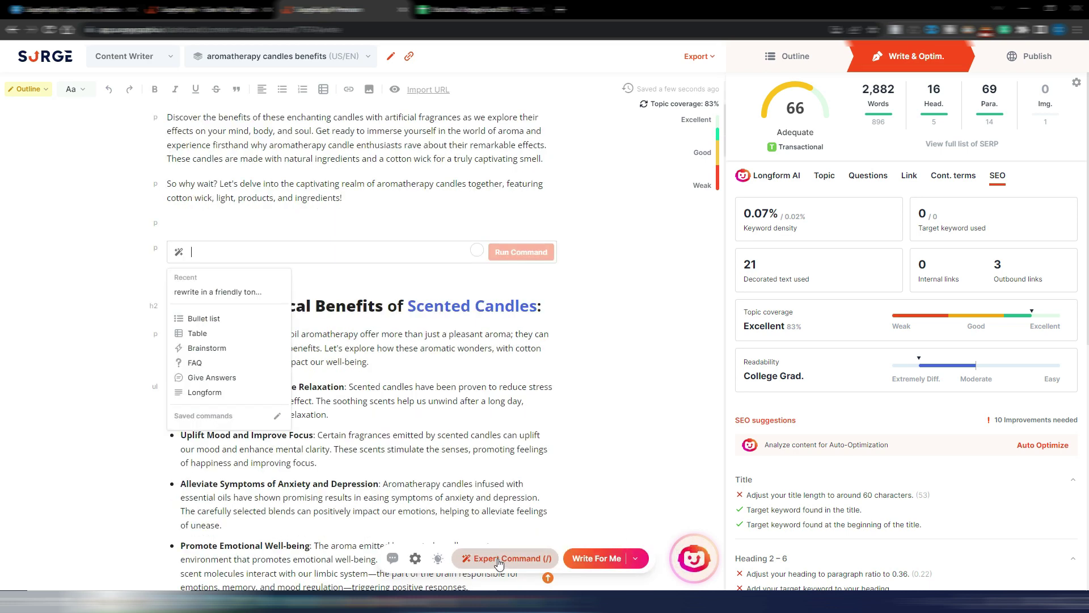
left_click(505, 559)
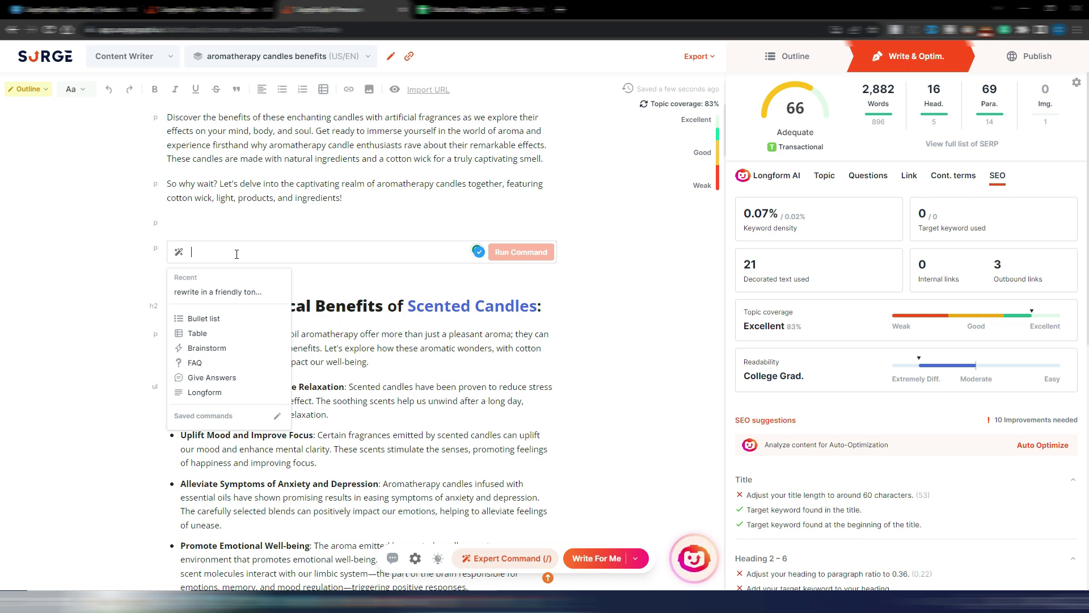
type("write a new paragraph about")
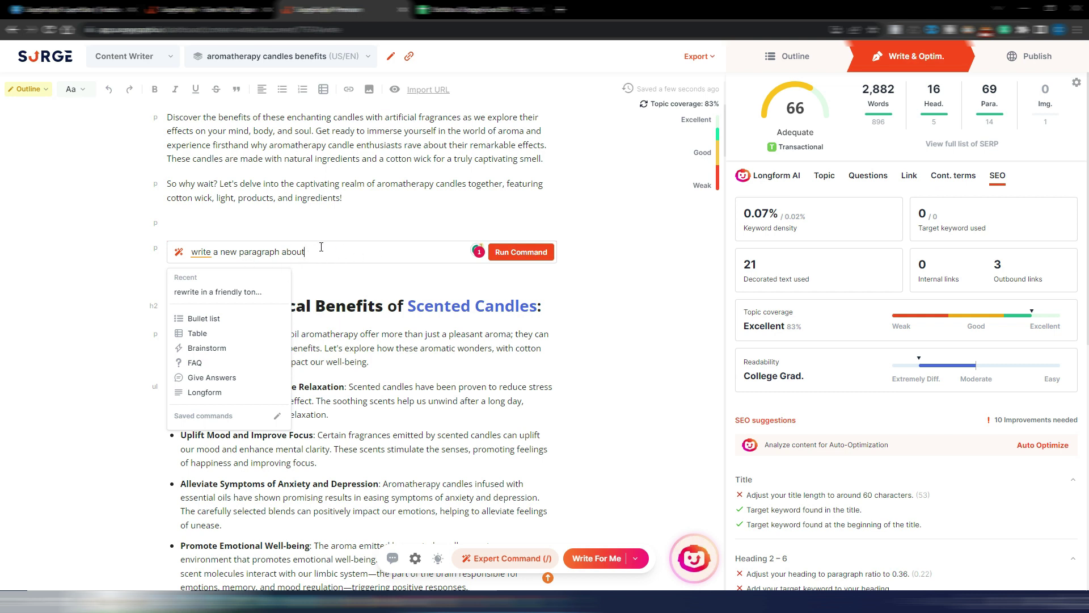
left_click_drag(312, 252, 190, 251)
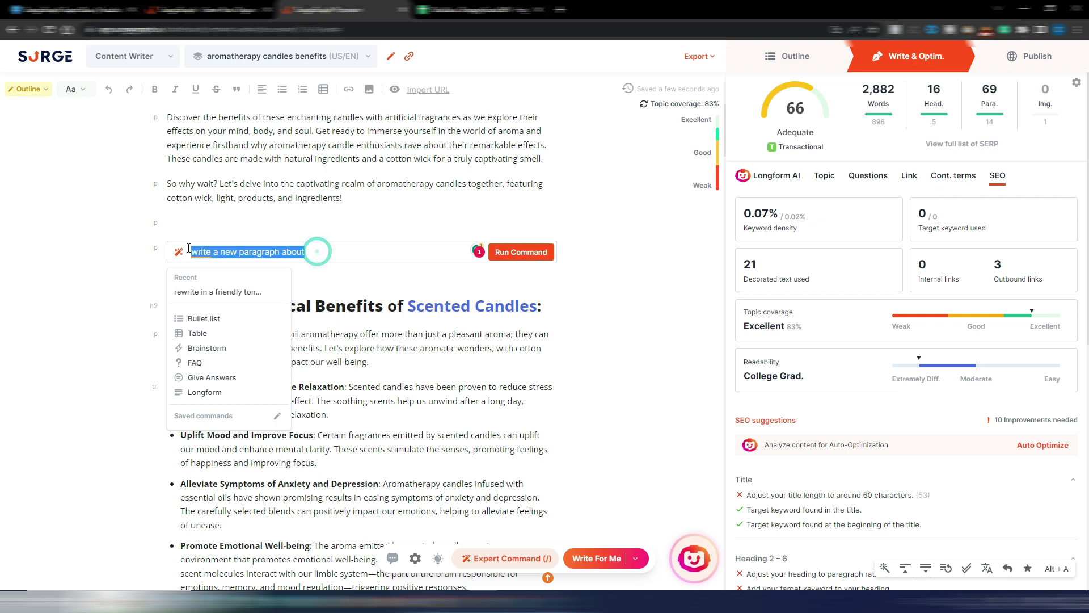
key("BackSpace")
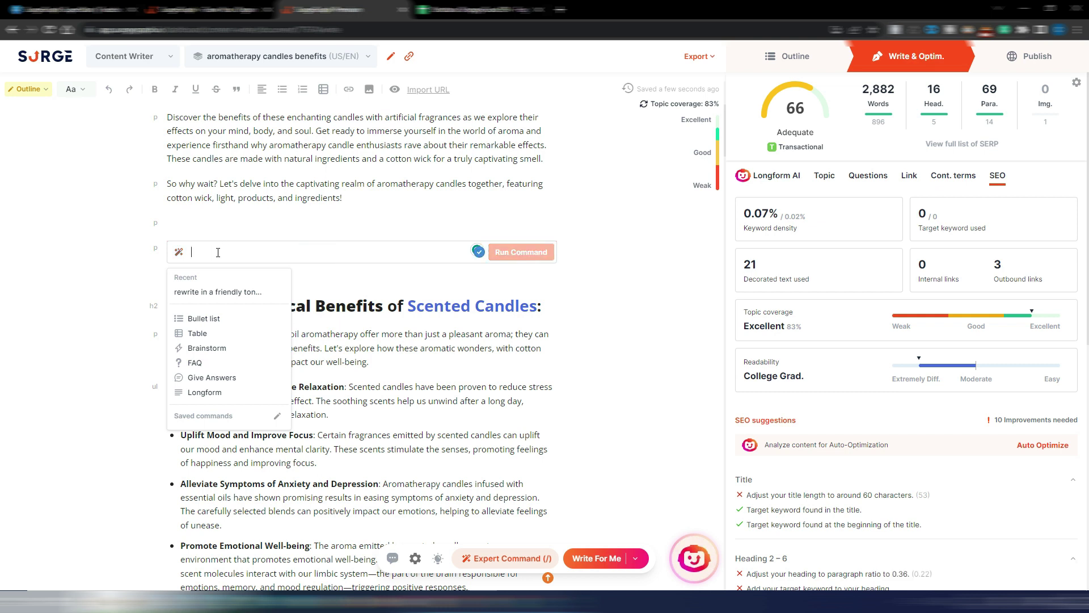
left_click(207, 318)
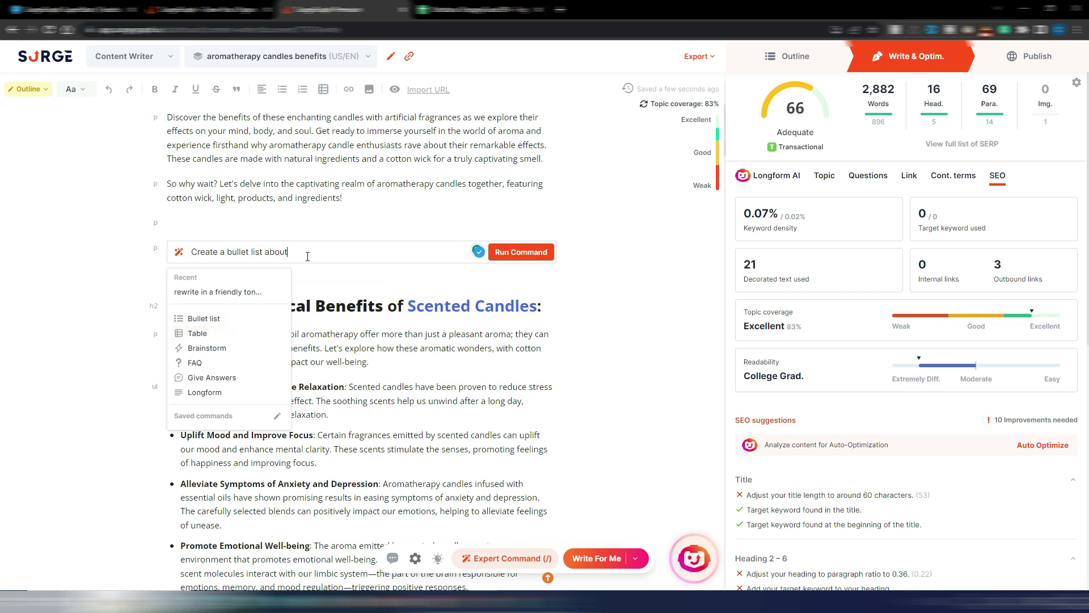
key("ctrl+a")
key("BackSpace")
Generate a table with the command "Create a table about aromatherapy candles benefits" and close the command prompt
left_click(199, 332)
type("aromatherapy candles benefits")
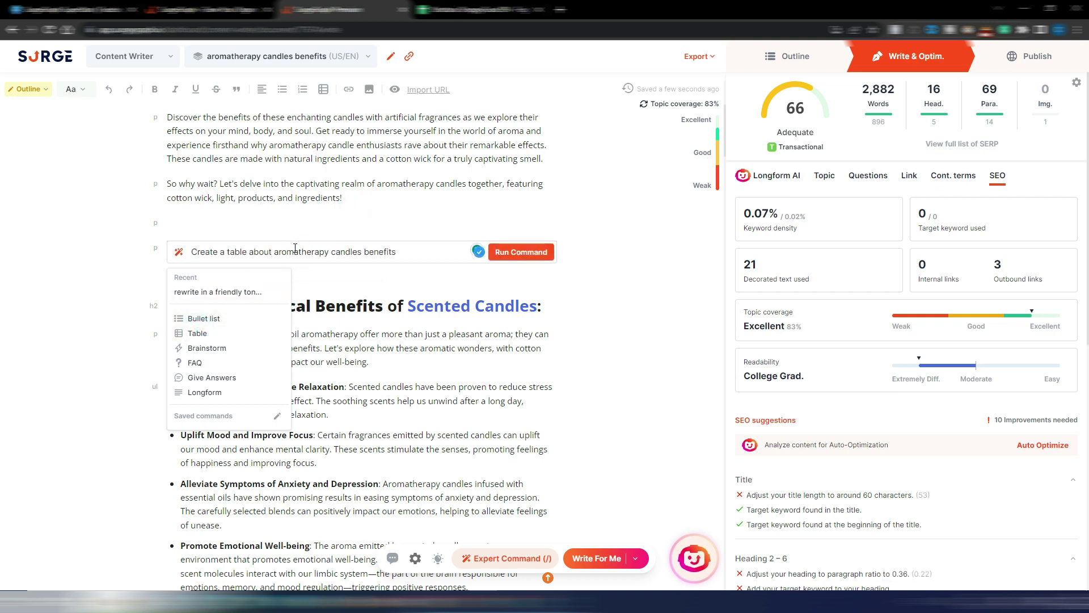
left_click(496, 253)
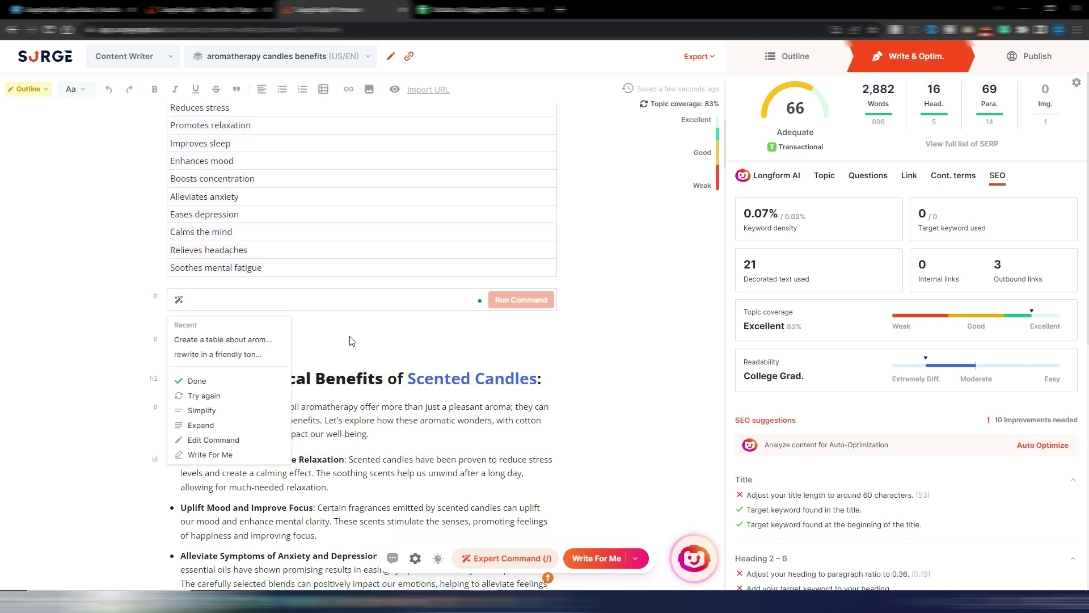
scroll(557, 319, "up", 3)
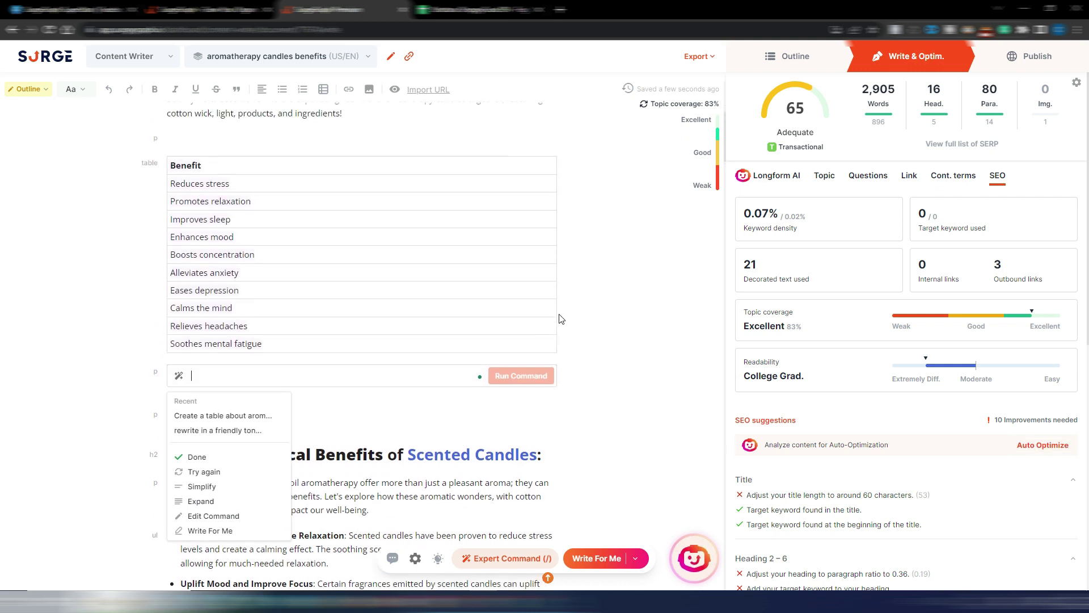
left_click(589, 307)
Run the Expert Command "rewrite the paragraph in a friendly tone of voice" on the opening paragraph under "The Psychological Benefits of Scented Candles"
scroll(369, 369, "down", 2)
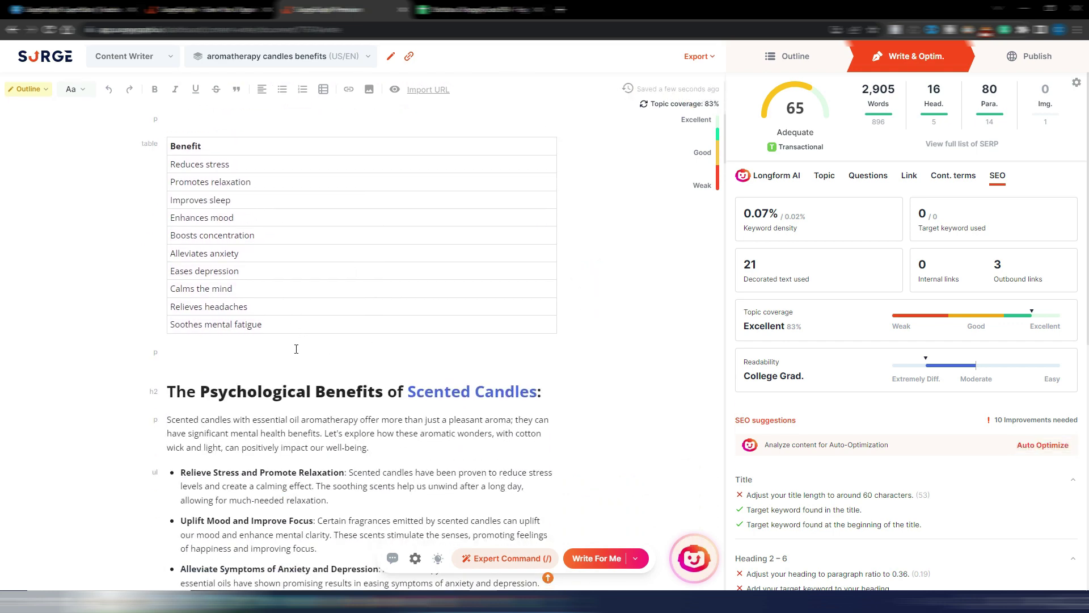
scroll(296, 349, "down", 3)
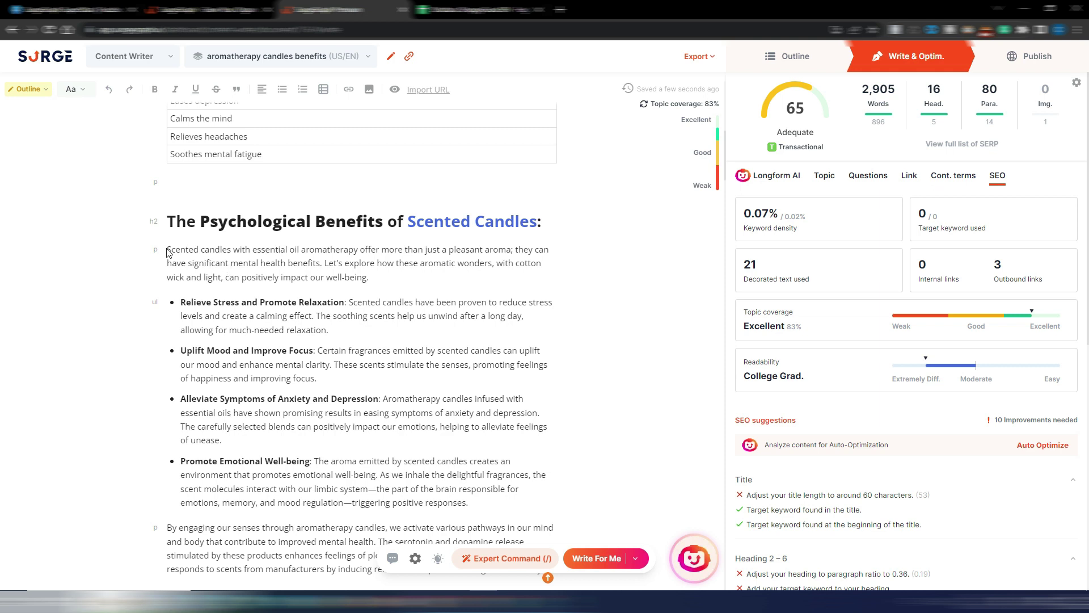
left_click(391, 279, "shift")
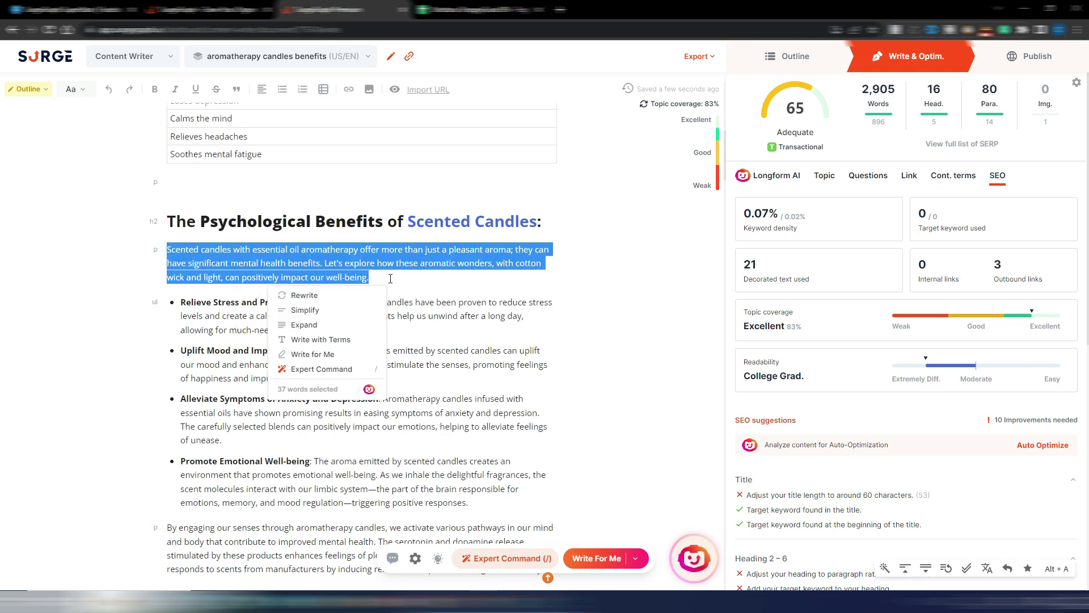
left_click(316, 369)
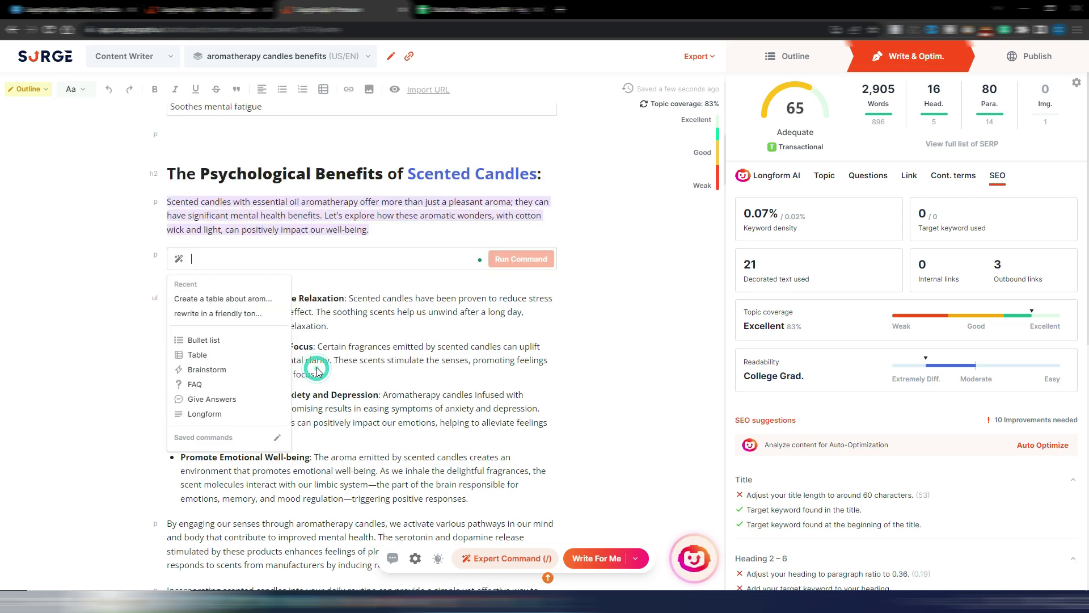
left_click(224, 259)
type("rewrite the paragraph in a friendly tone of voice")
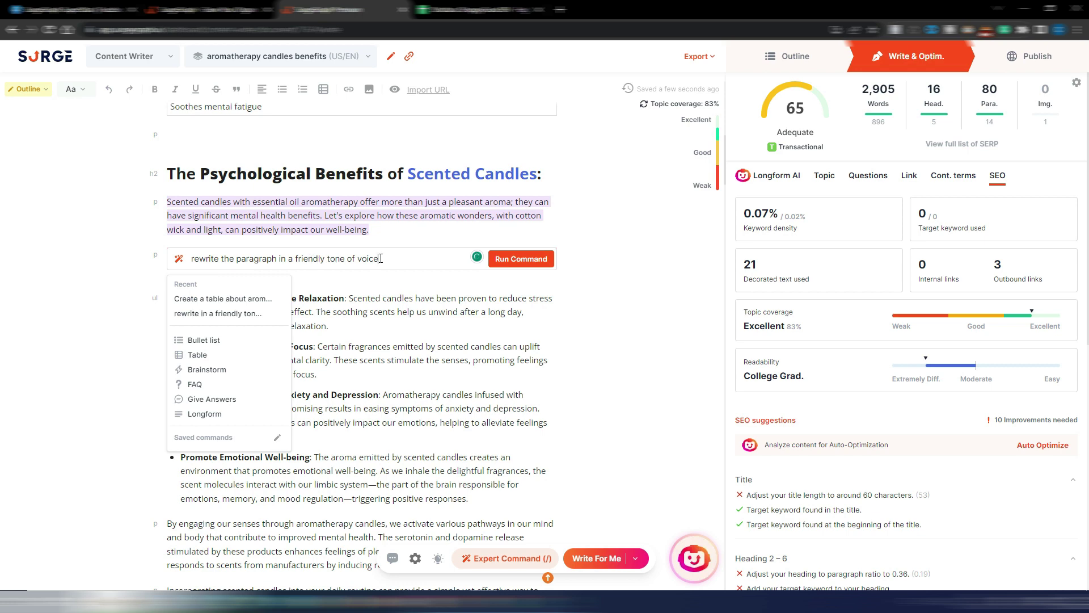
left_click(521, 258)
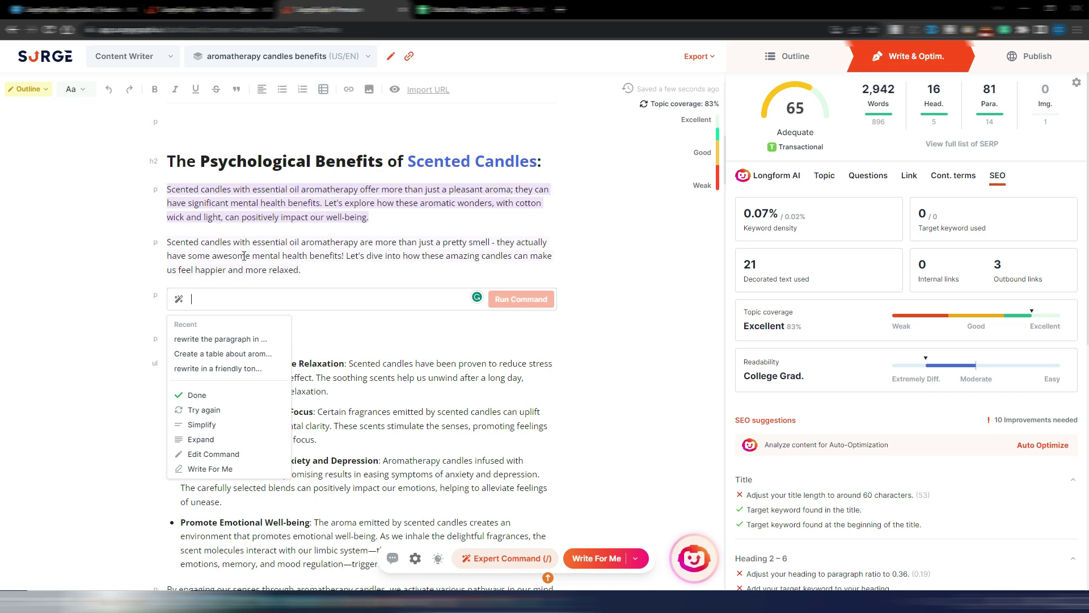
key("Escape")
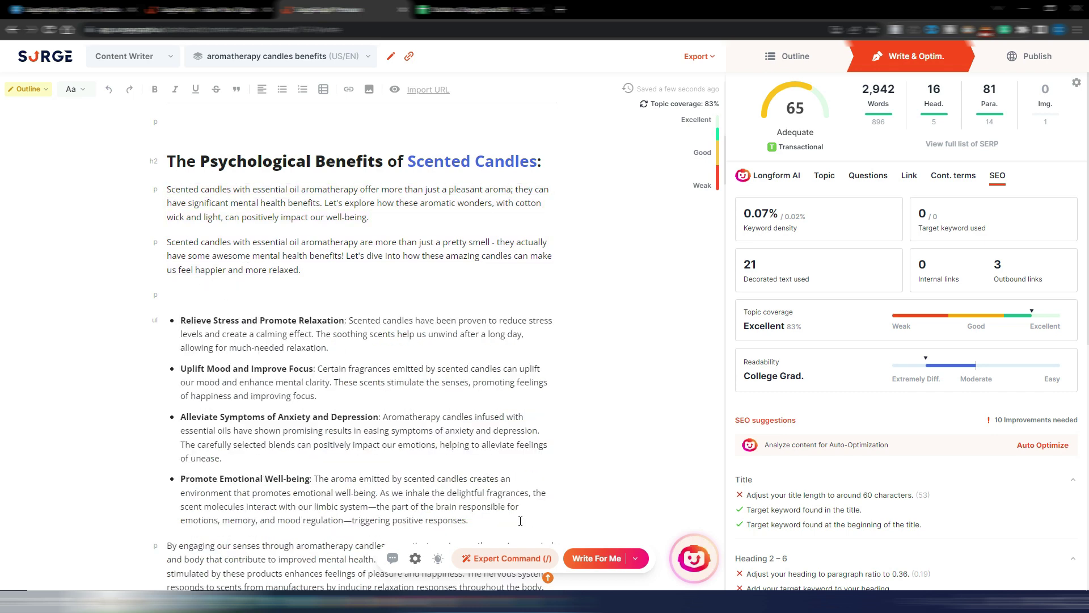
Open an Expert Command prompt above the bulleted benefits list, try the Brainstorm and FAQ presets, and clear the text
left_click(502, 558)
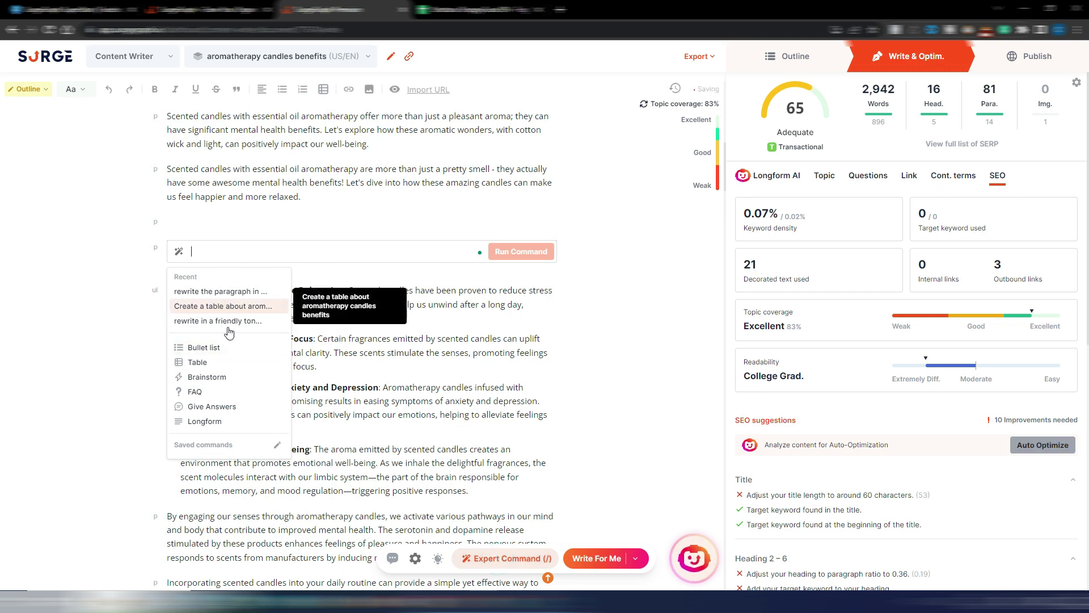
left_click(211, 376)
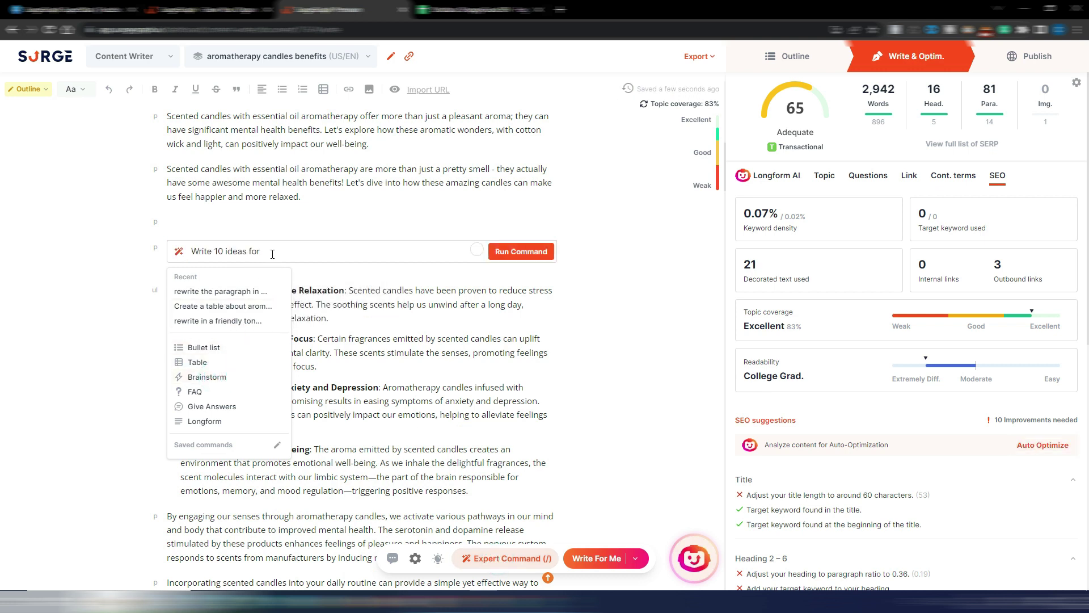
key("ctrl+a")
key("BackSpace")
left_click(195, 392)
key("ctrl+a")
key("BackSpace")
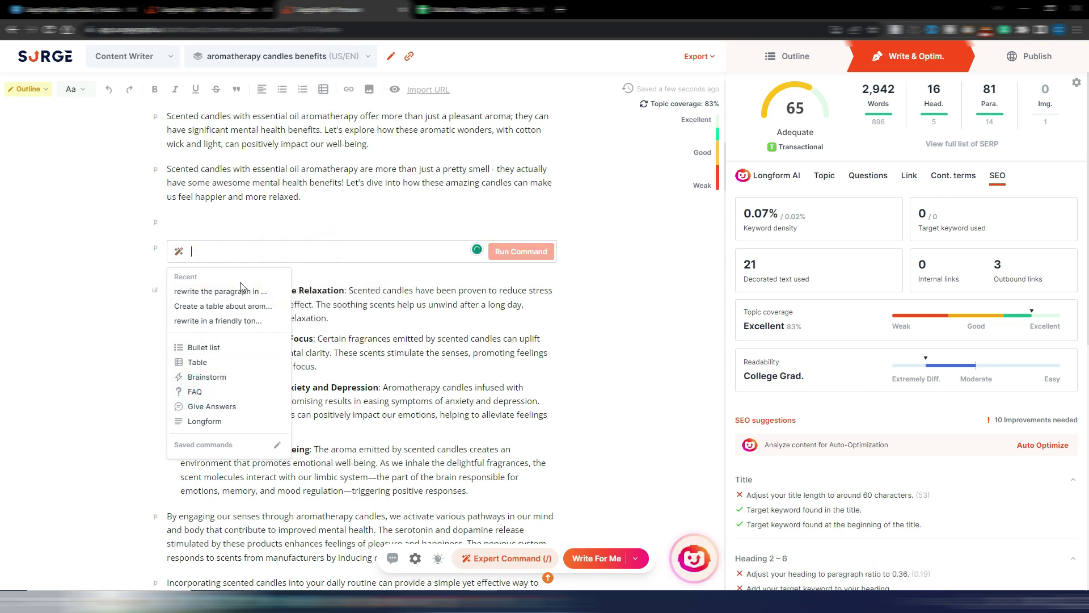
Try the Give Answers and Longform presets in the Expert Command prompt, clear the text and close the prompt
left_click(221, 407)
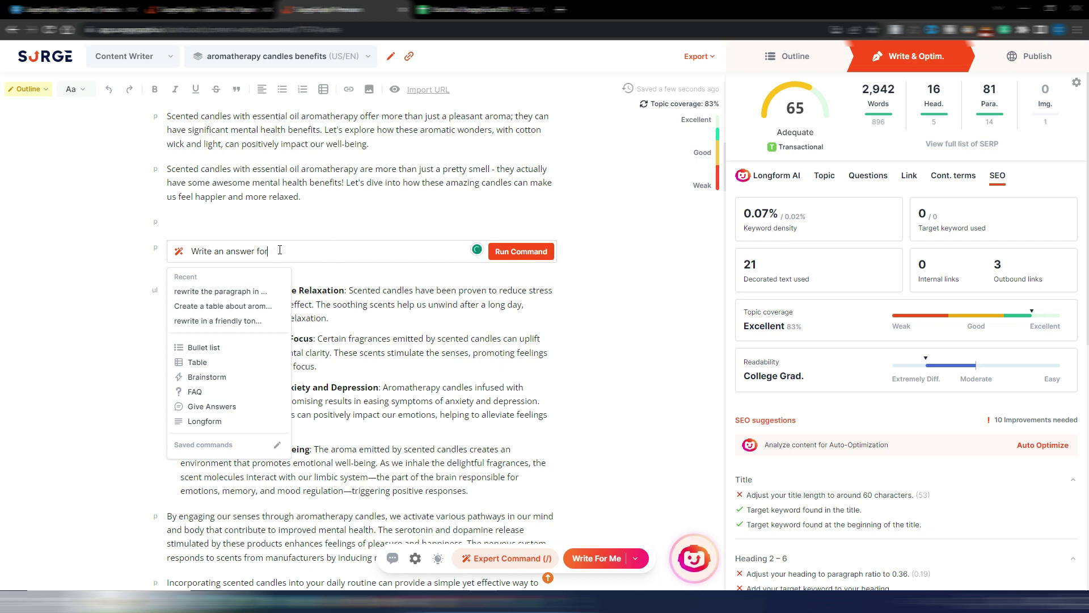
key("ctrl+a")
key("BackSpace")
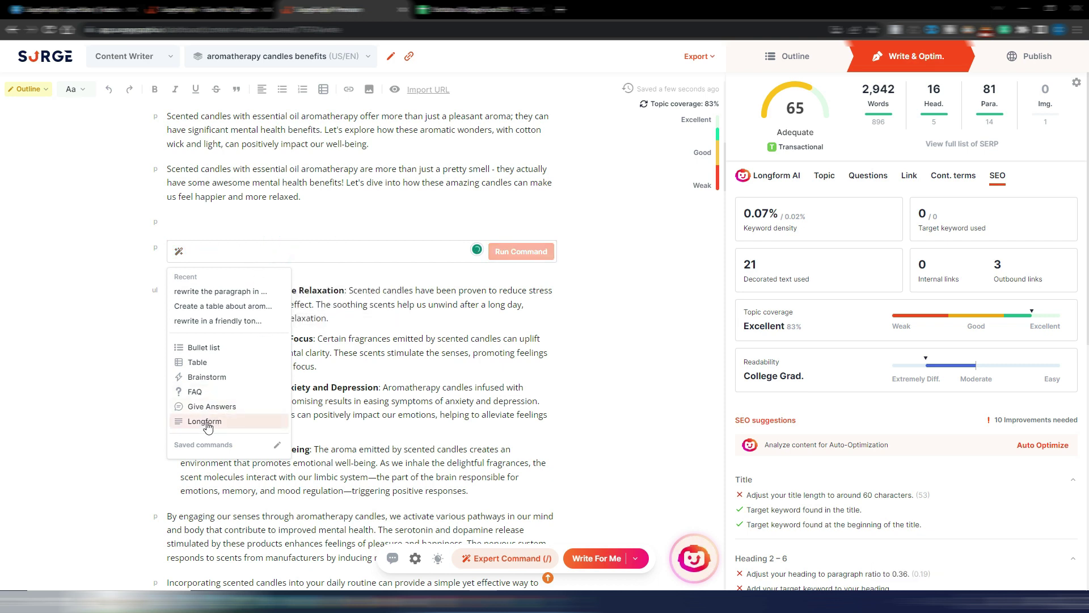
left_click(205, 422)
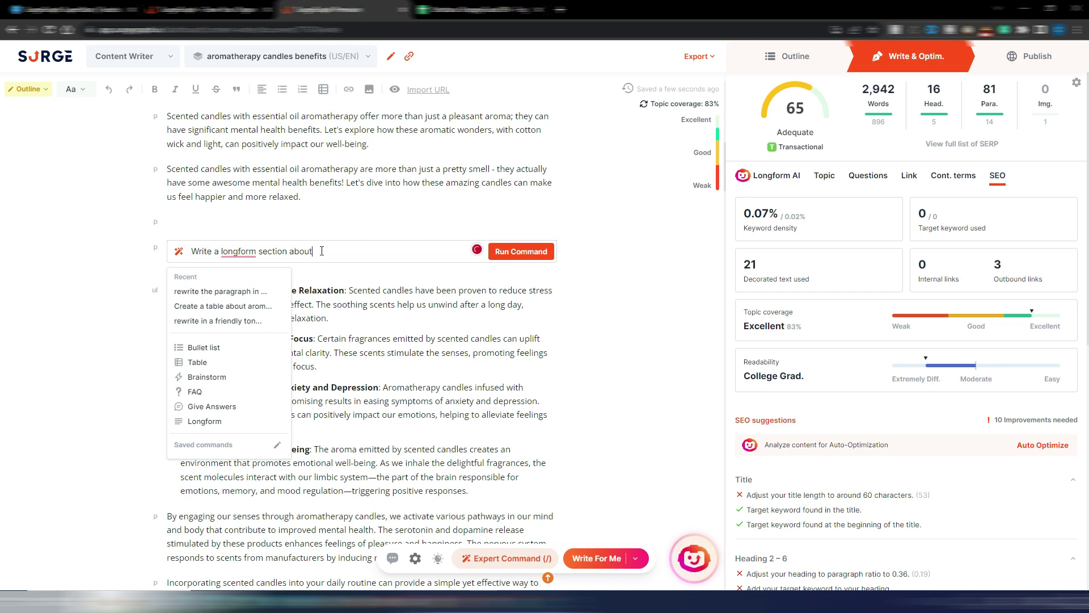
left_click_drag(329, 251, 172, 253)
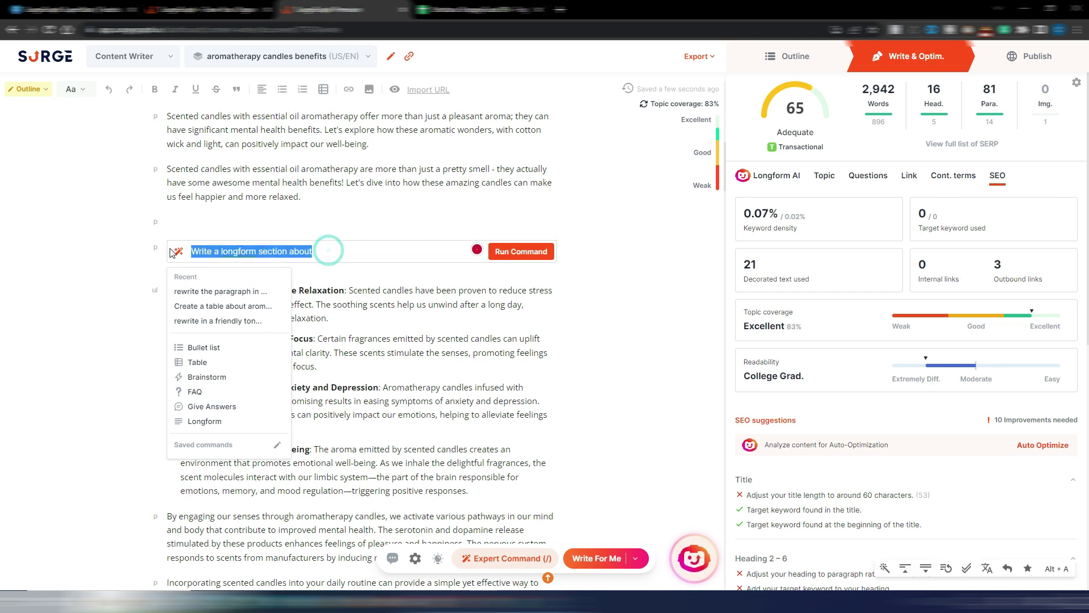
left_click(216, 253)
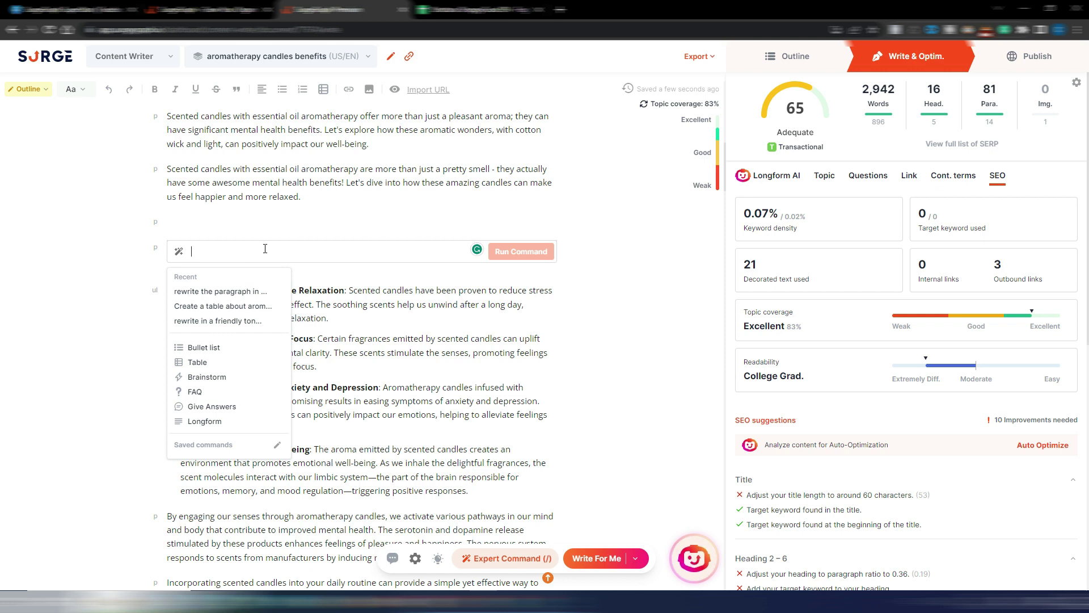
left_click(263, 227)
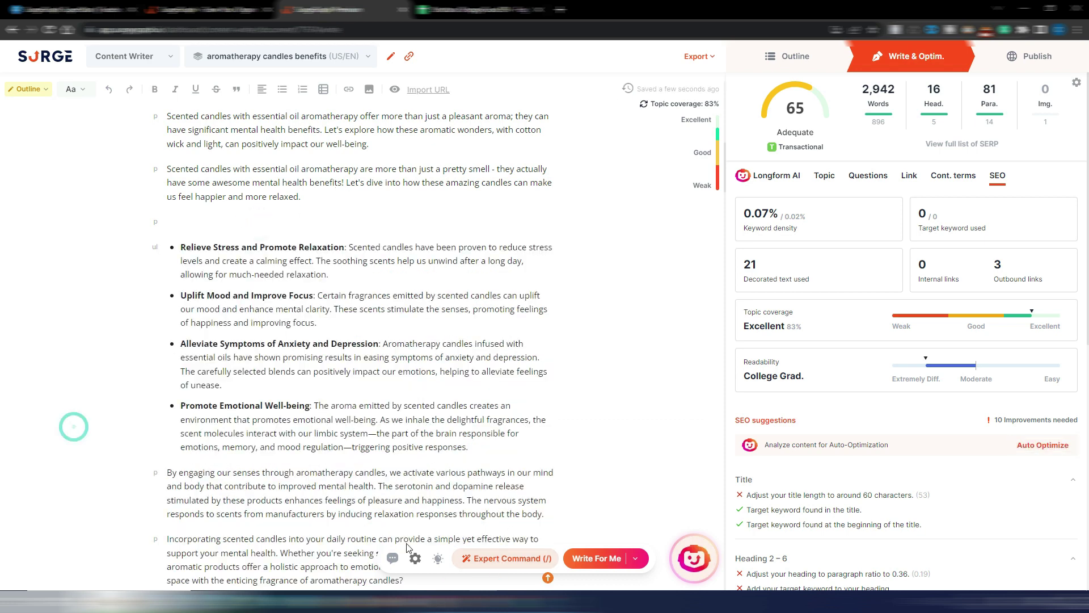
View the Save Expert Commands form and the writing settings for tone, creativity and readability, and close both
left_click(394, 558)
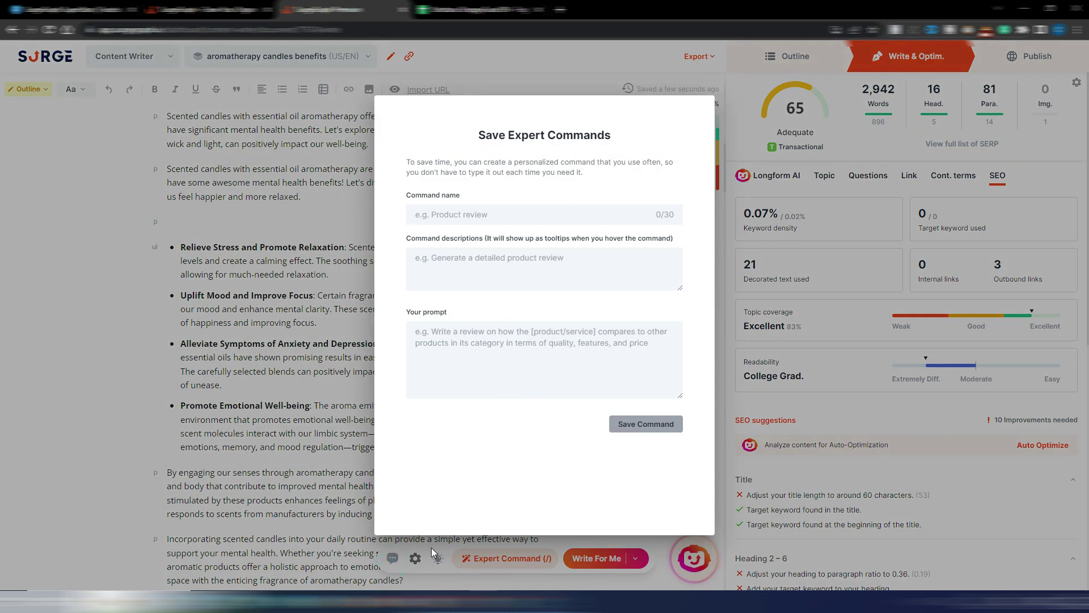
left_click(415, 566)
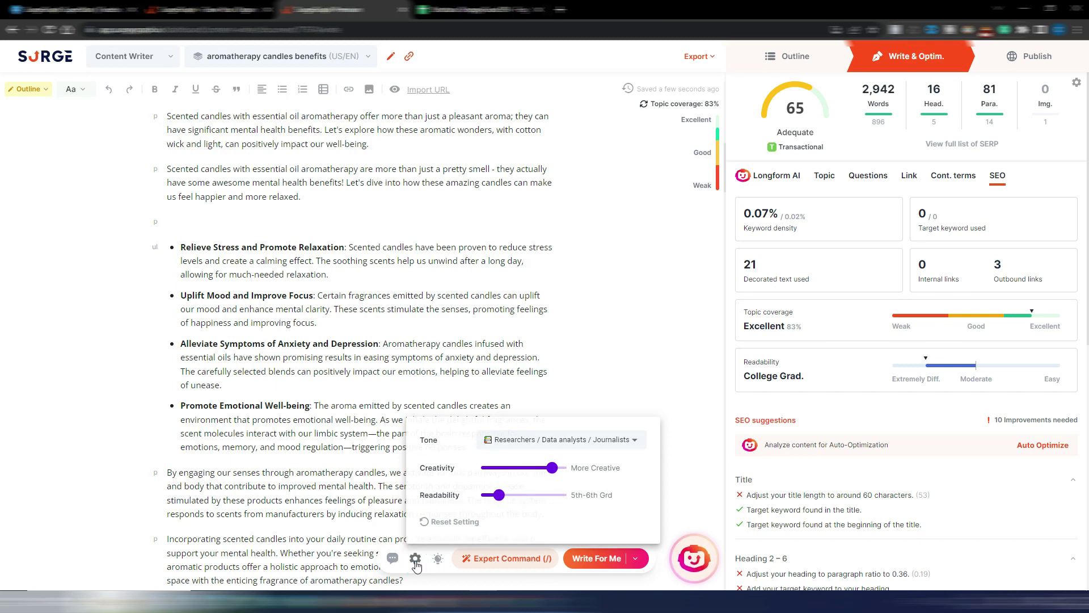
left_click(440, 562)
key("Escape")
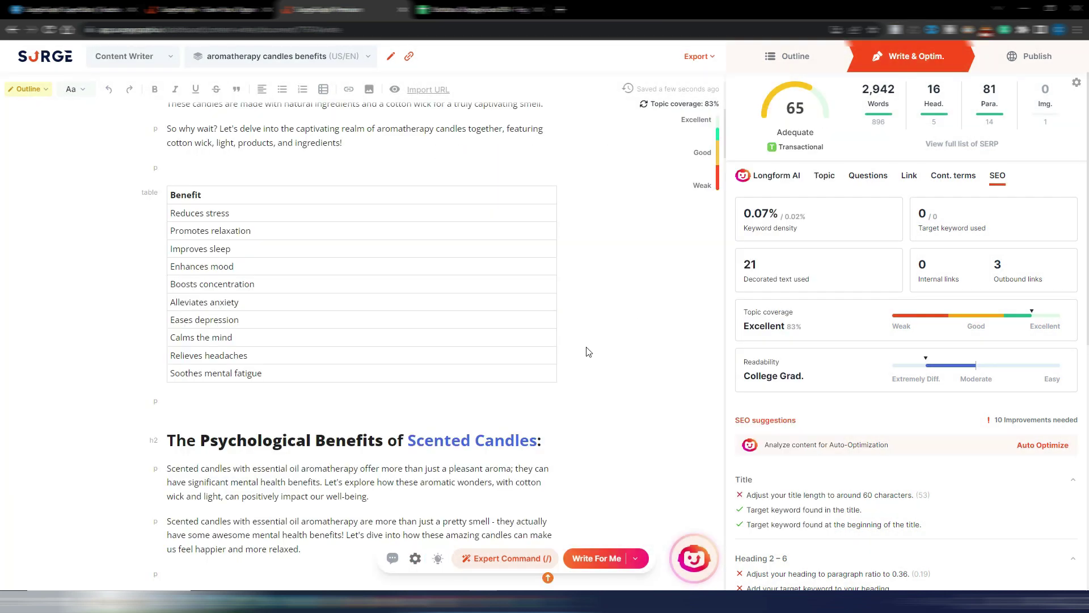
Switch to the SurgeGraph SuperStars Facebook group and review the Pepper 1.0 round-up post's list of features and content quality updates
key("ctrl+1")
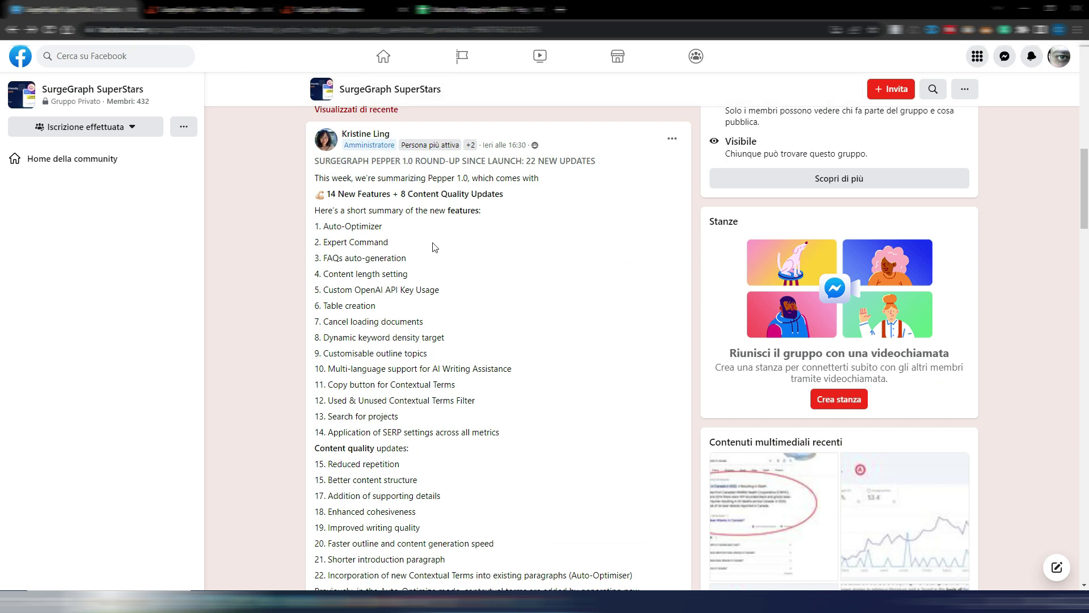
scroll(448, 253, "down", 2)
scroll(451, 254, "up", 1)
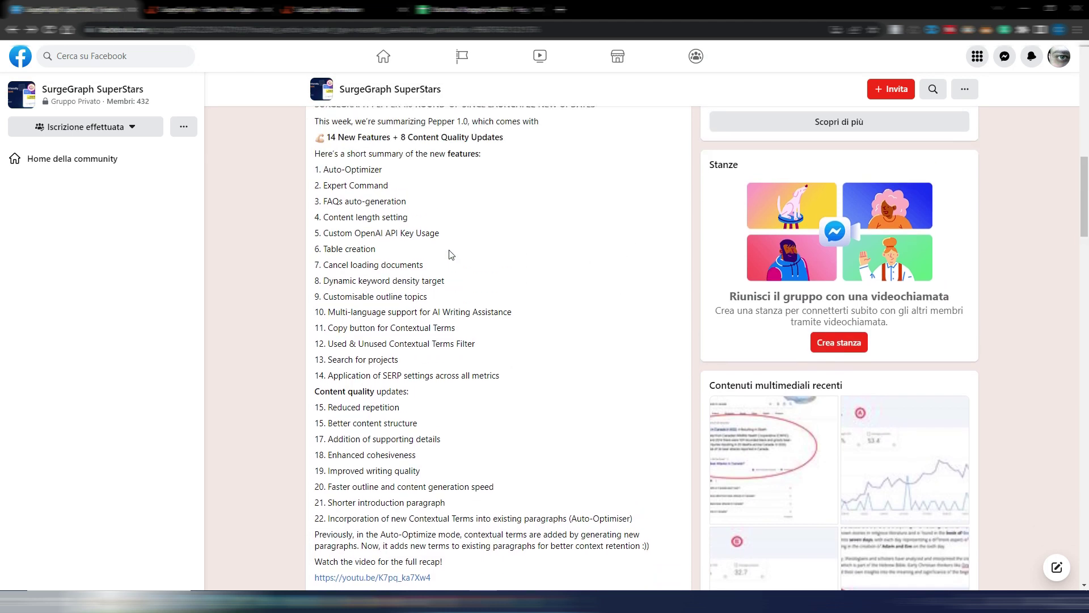
scroll(536, 301, "up", 1)
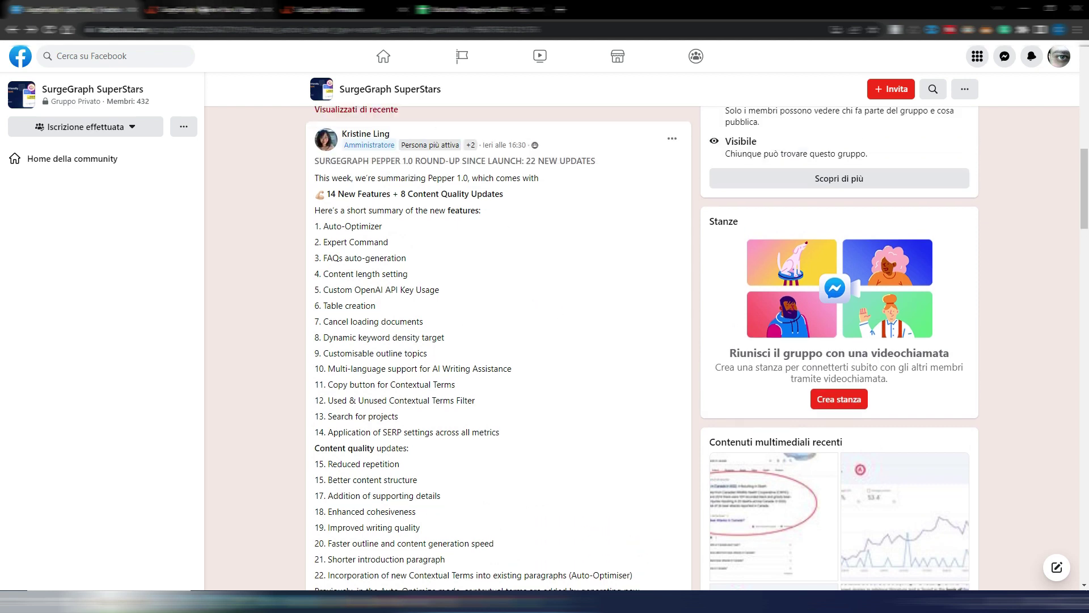
Switch to the SurgeGraph website and review the plan prices and the features and bonuses included in the 36-month plan
left_click(209, 10)
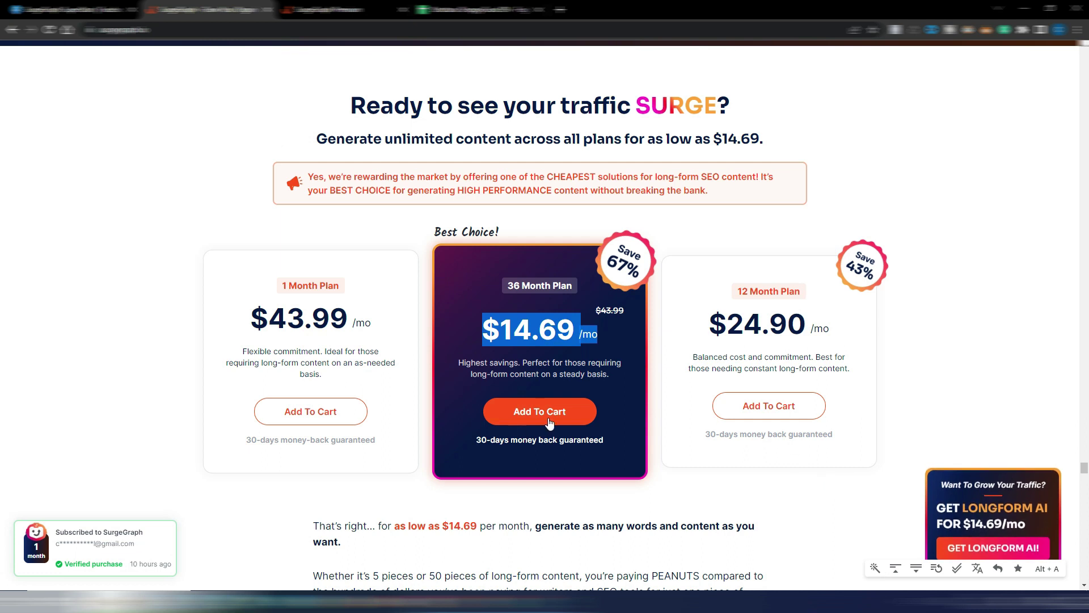
left_click(521, 357)
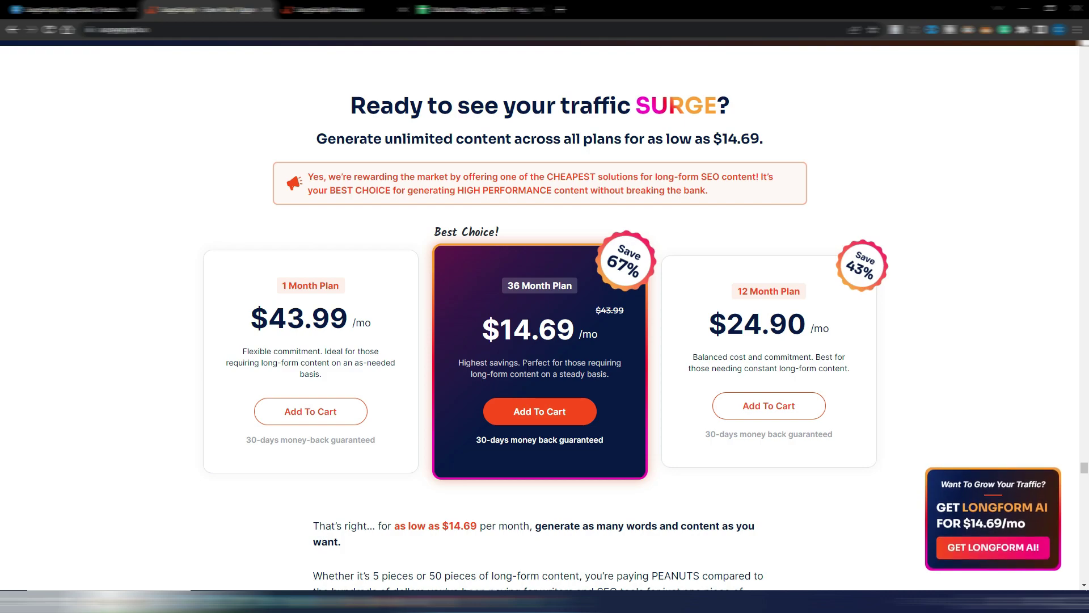
scroll(527, 356, "down", 8)
left_click_drag(1084, 482, 1084, 523)
scroll(806, 368, "down", 2)
scroll(806, 367, "down", 5)
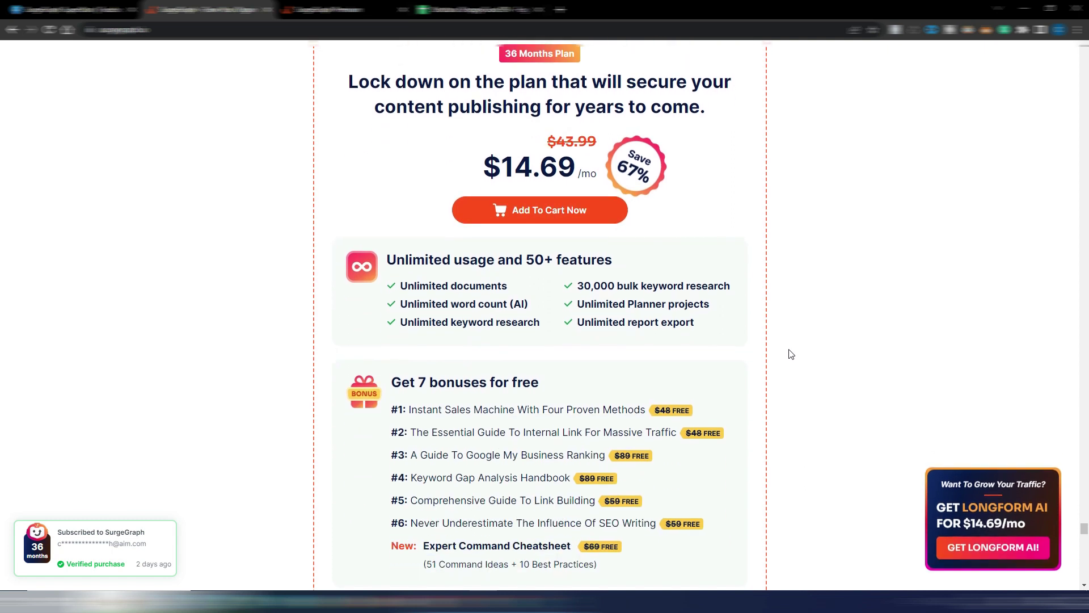
scroll(528, 182, "up", 1)
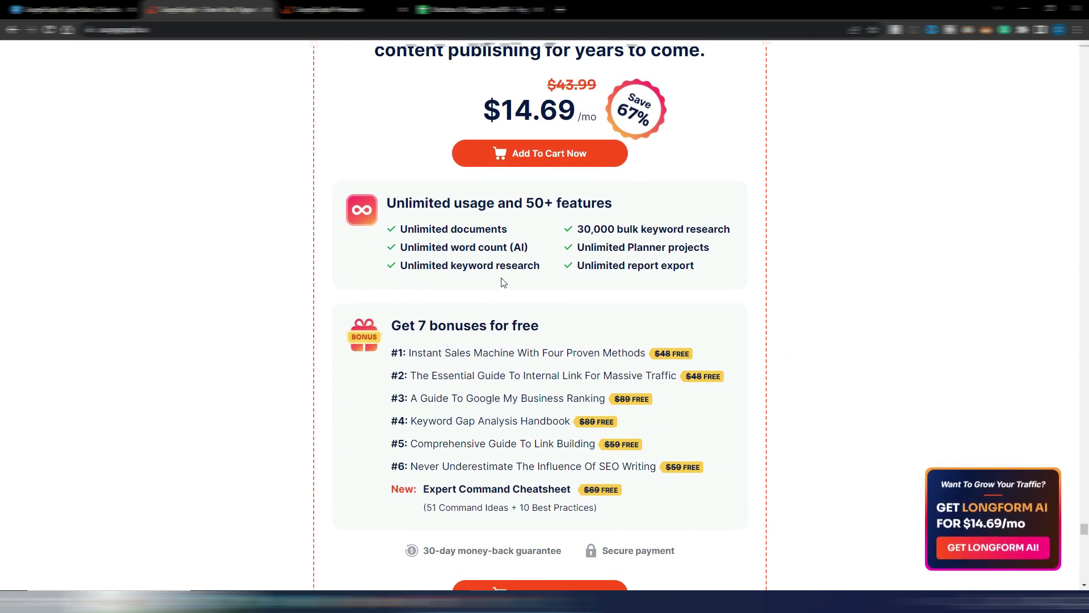
Look at the article in the content editor, return to the SurgeGraph website and view the head of its homepage
key("ctrl+Tab")
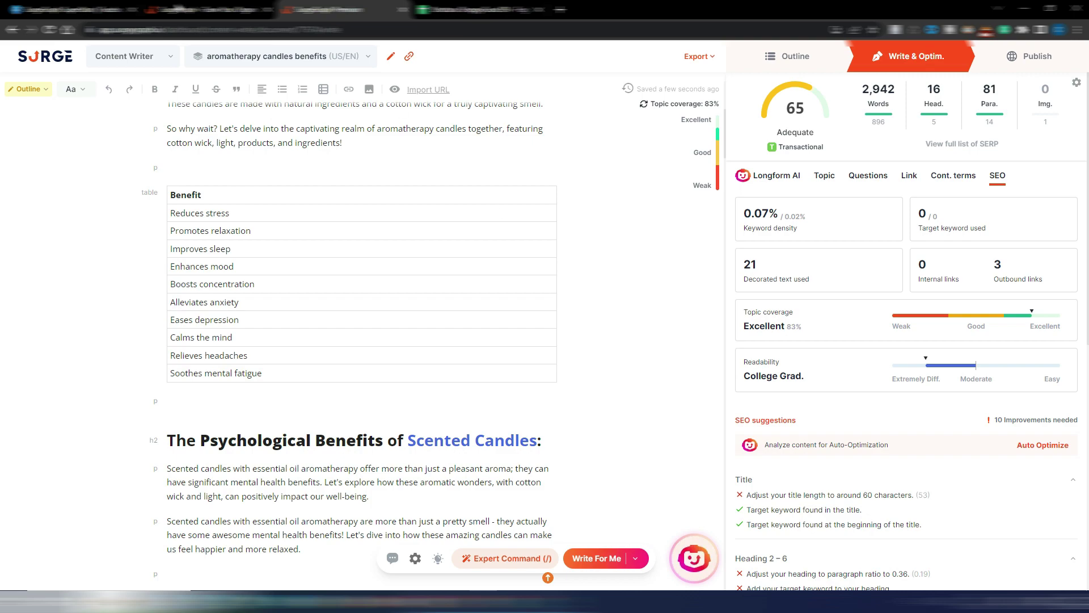
left_click(187, 8)
scroll(0, 211, "up", 15)
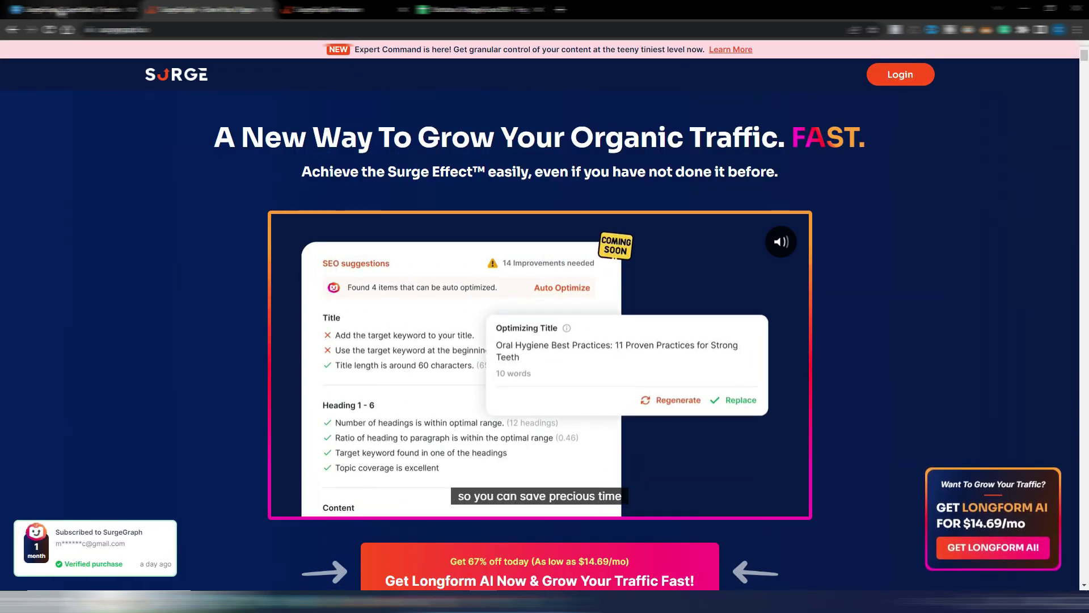
Look through the Facebook group's featured posts and the Pepper 1.0 round-up post, and return to the SurgeGraph homepage
key("ctrl+shift+Tab")
scroll(297, 290, "up", 9)
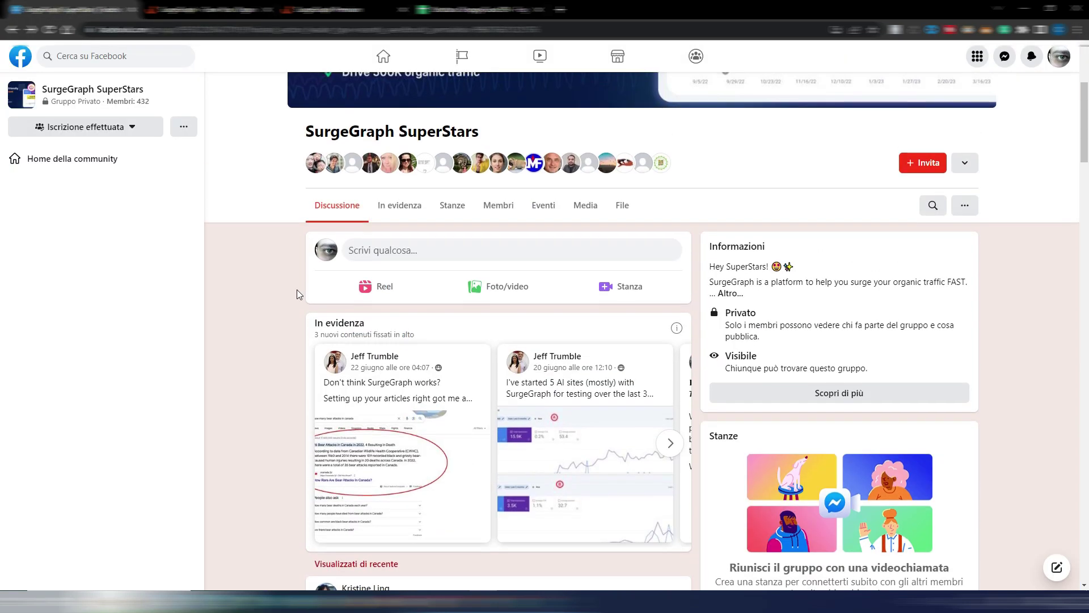
scroll(298, 290, "down", 1)
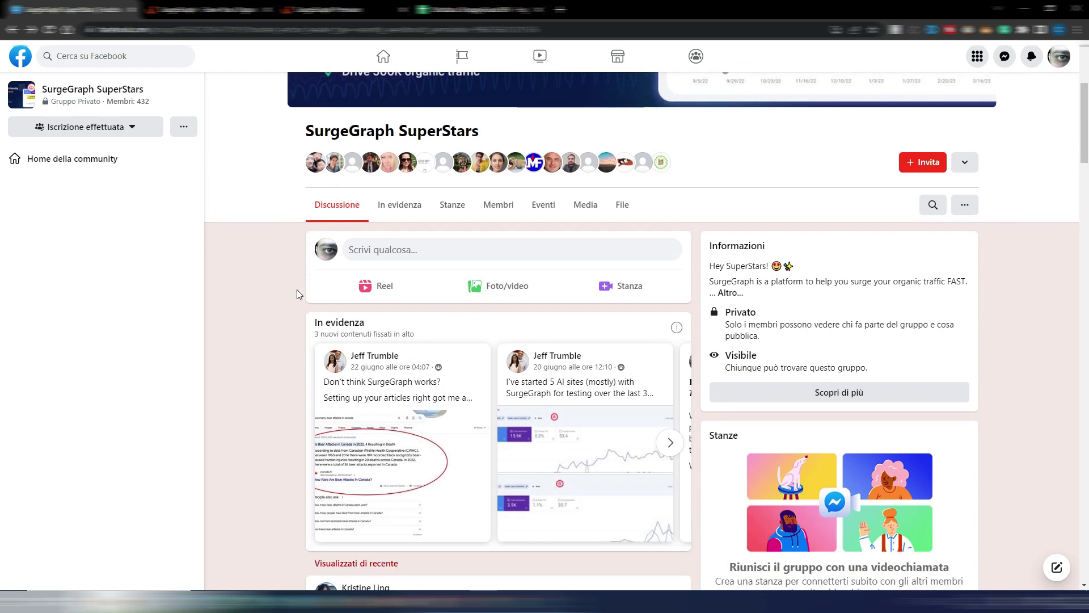
scroll(297, 290, "down", 1)
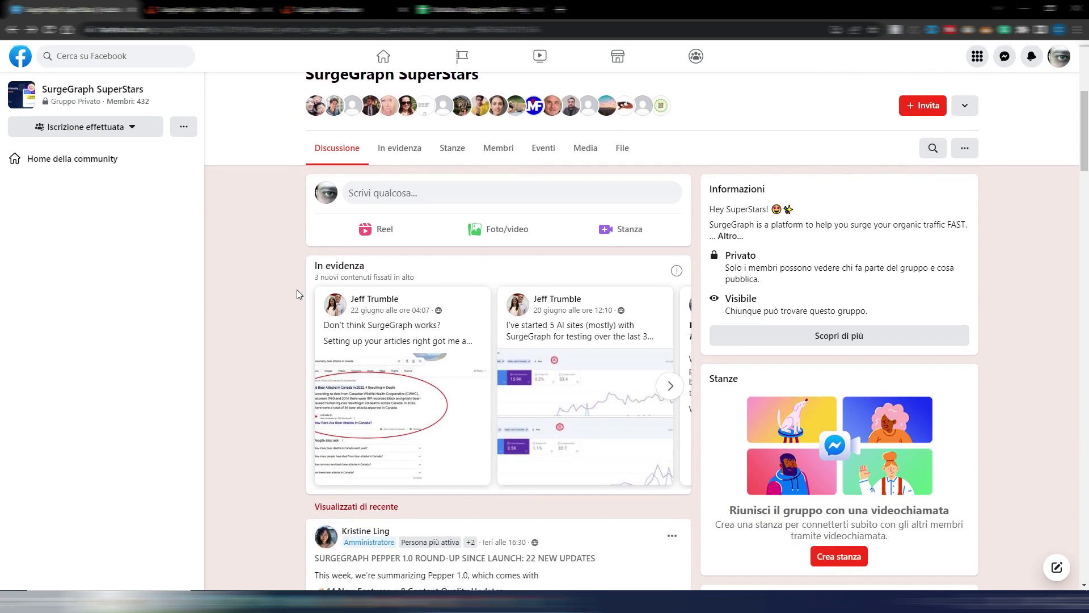
scroll(298, 290, "down", 7)
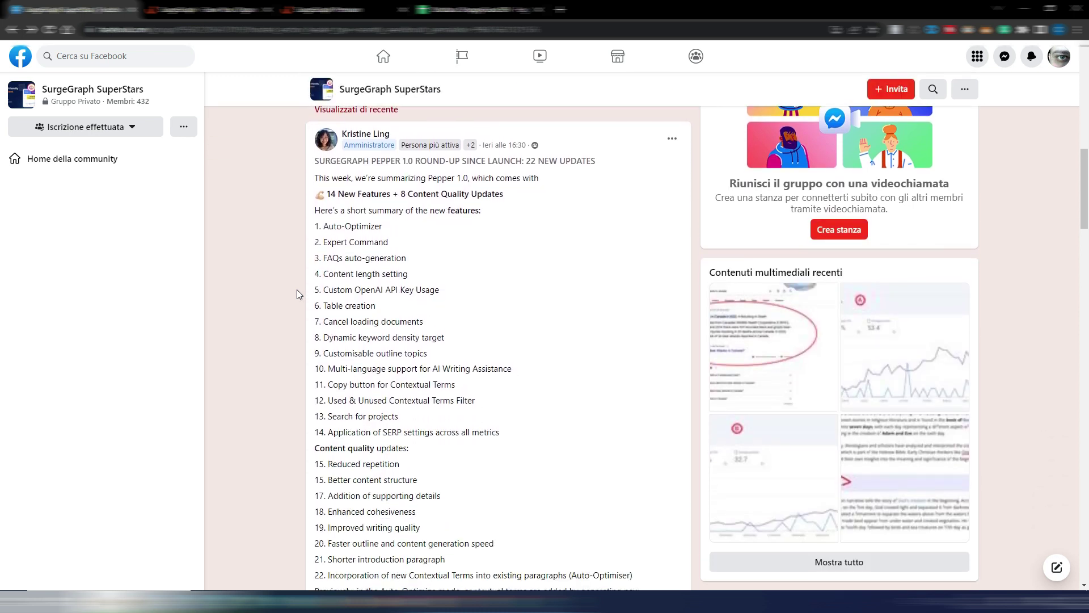
scroll(297, 290, "down", 1)
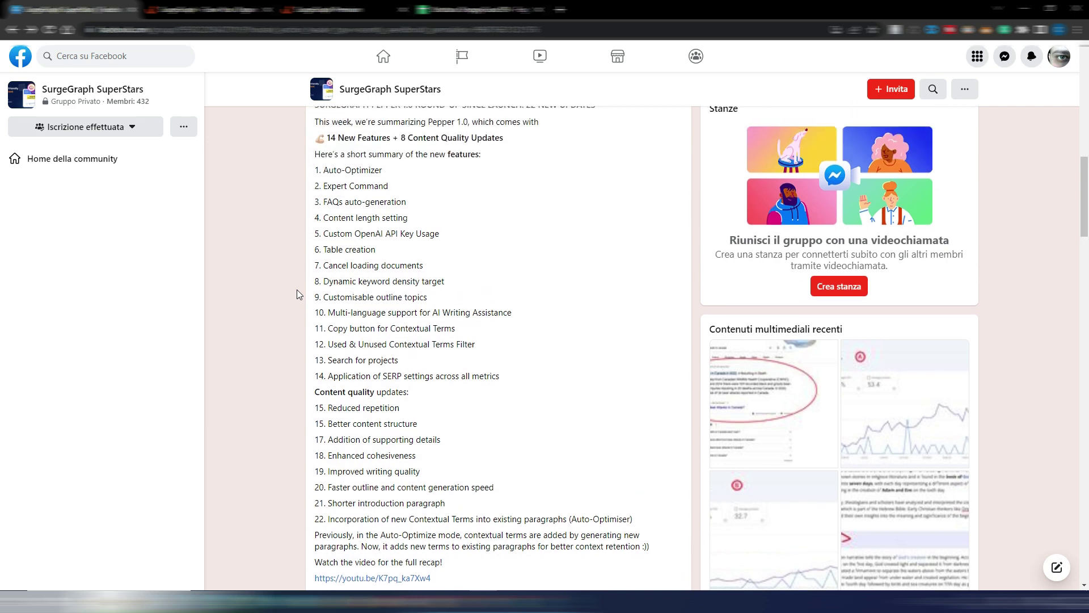
scroll(297, 294, "up", 1)
key("ctrl+Tab")
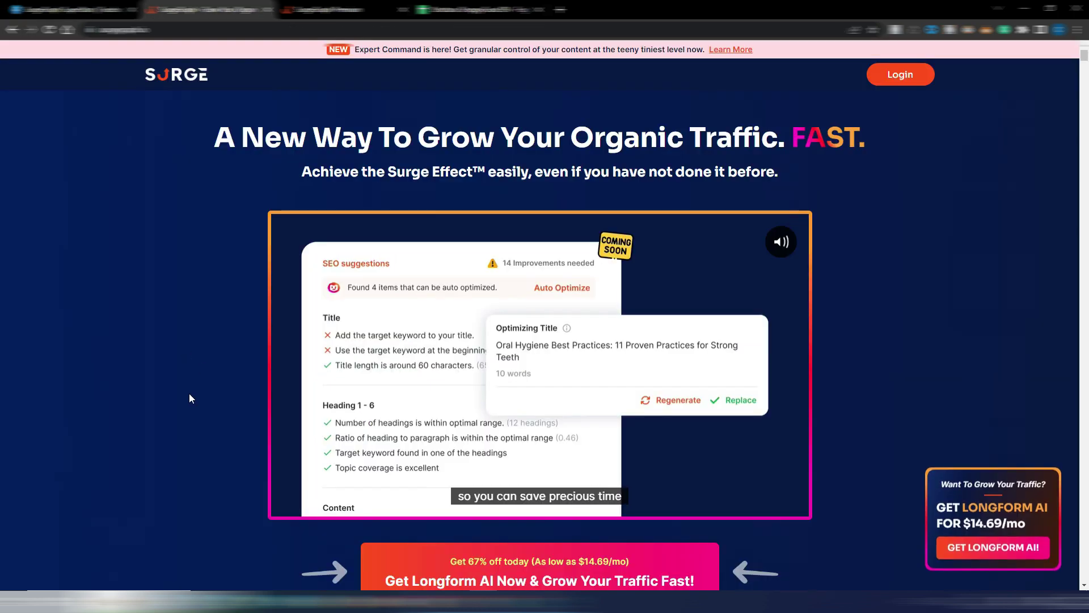